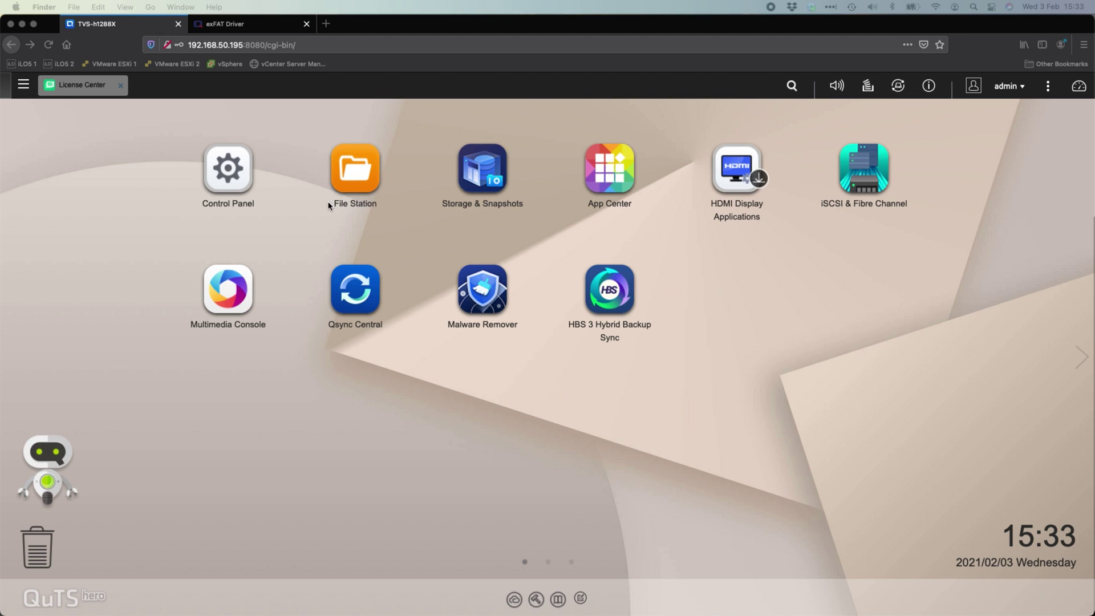
Step: Show the License Center's My Licenses page with the exFAT Driver licence valid until 2022/01/07
{"action": "left_click", "coordinate": [81, 96]}
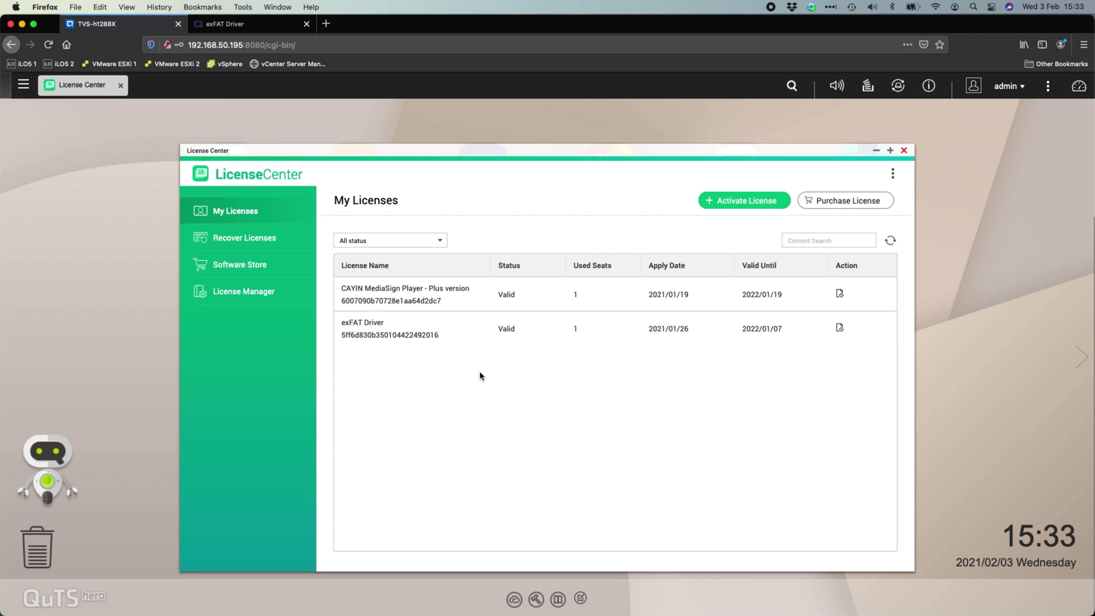
Step: Highlight the USD $3.99 price on the exFAT Driver store page, then return to the NAS
{"action": "left_click", "coordinate": [281, 25]}
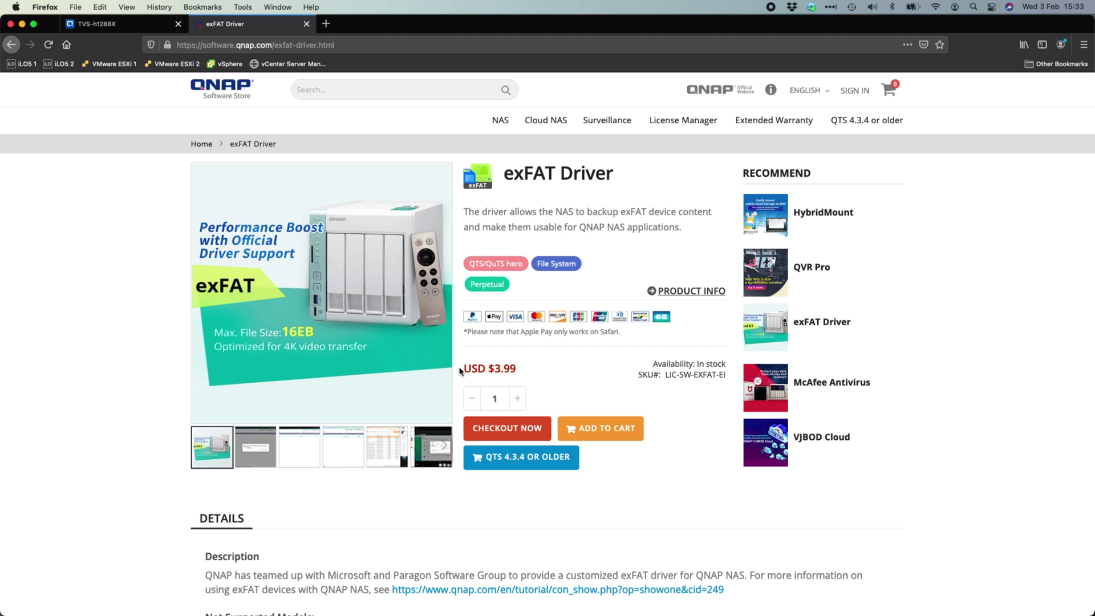
{"action": "left_click_drag", "start_coordinate": [463, 370], "coordinate": [520, 369]}
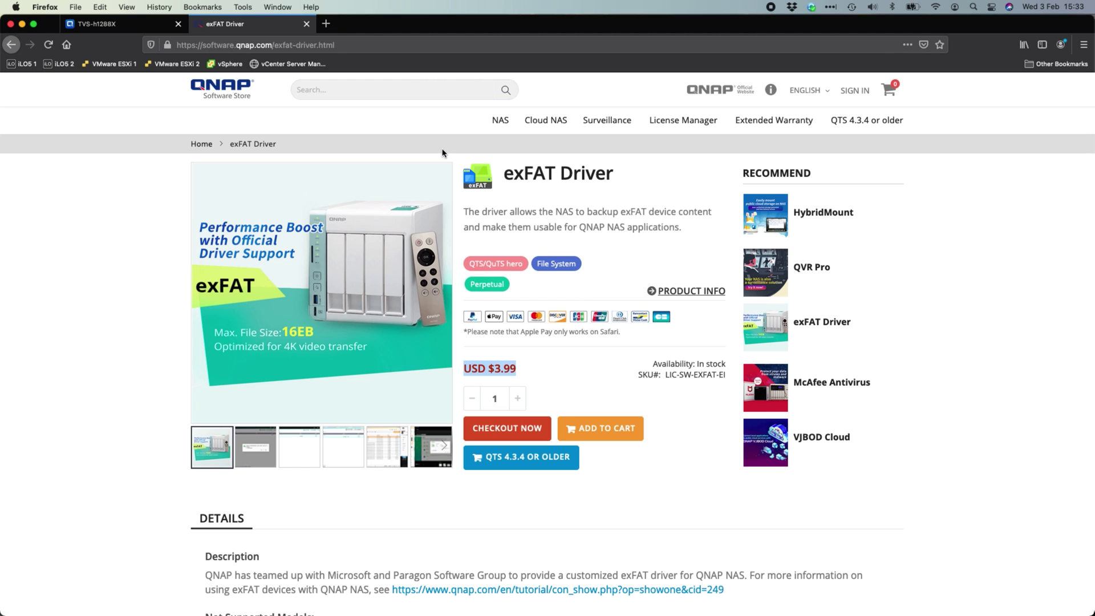
{"action": "left_click", "coordinate": [108, 24]}
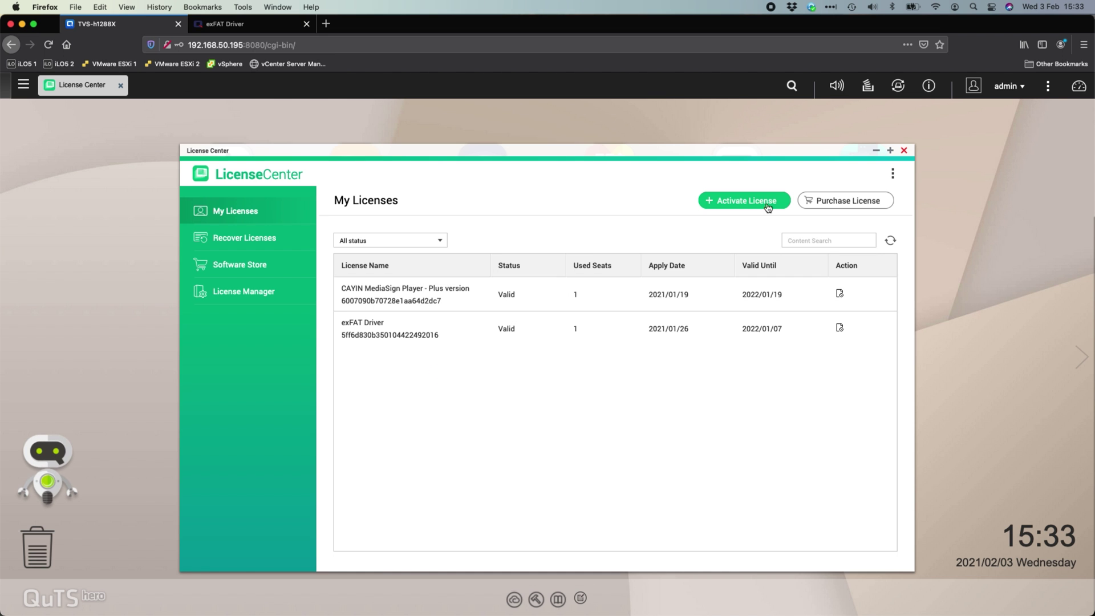
Step: Close the License Center window
{"action": "left_click", "coordinate": [904, 151]}
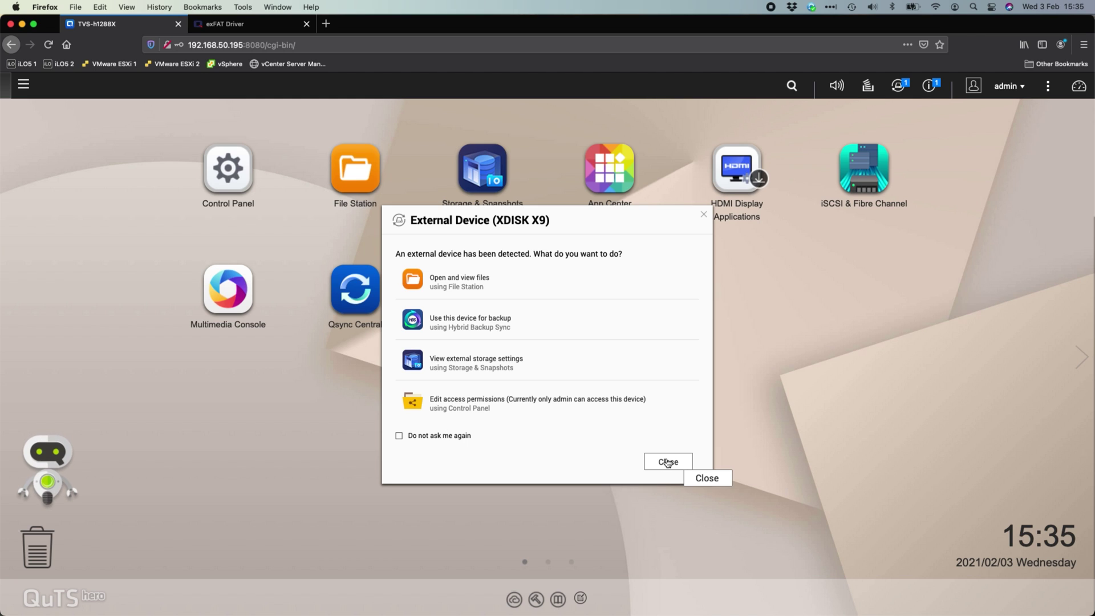
Step: Open the XDISK X9 drive's external storage settings in Storage & Snapshots
{"action": "left_click", "coordinate": [516, 357]}
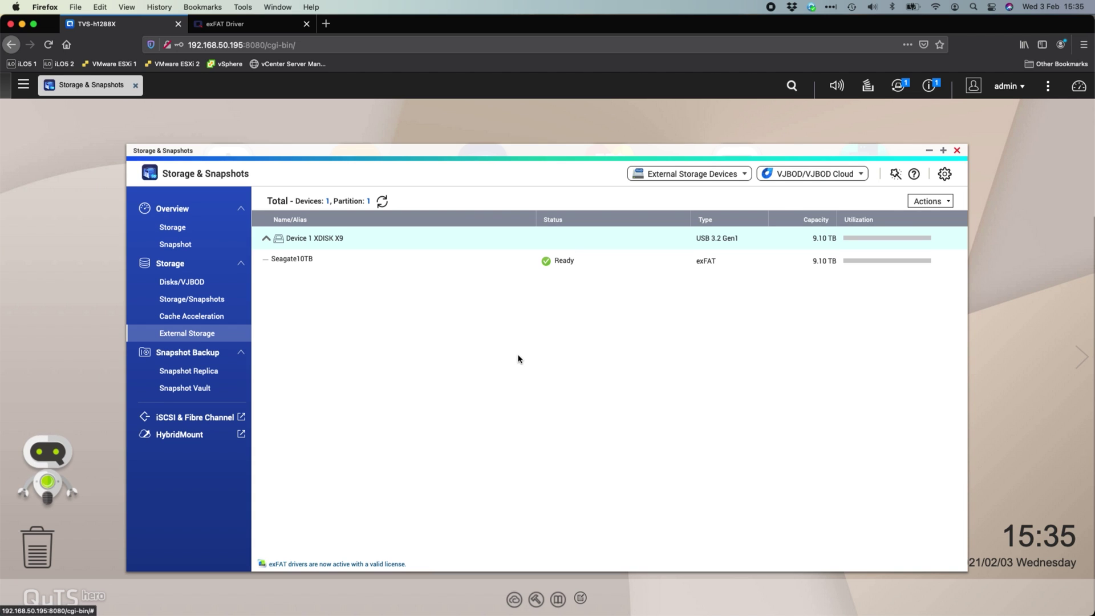
Step: Maximize Storage & Snapshots and start formatting the Seagate10TB partition
{"action": "double_click", "coordinate": [404, 151]}
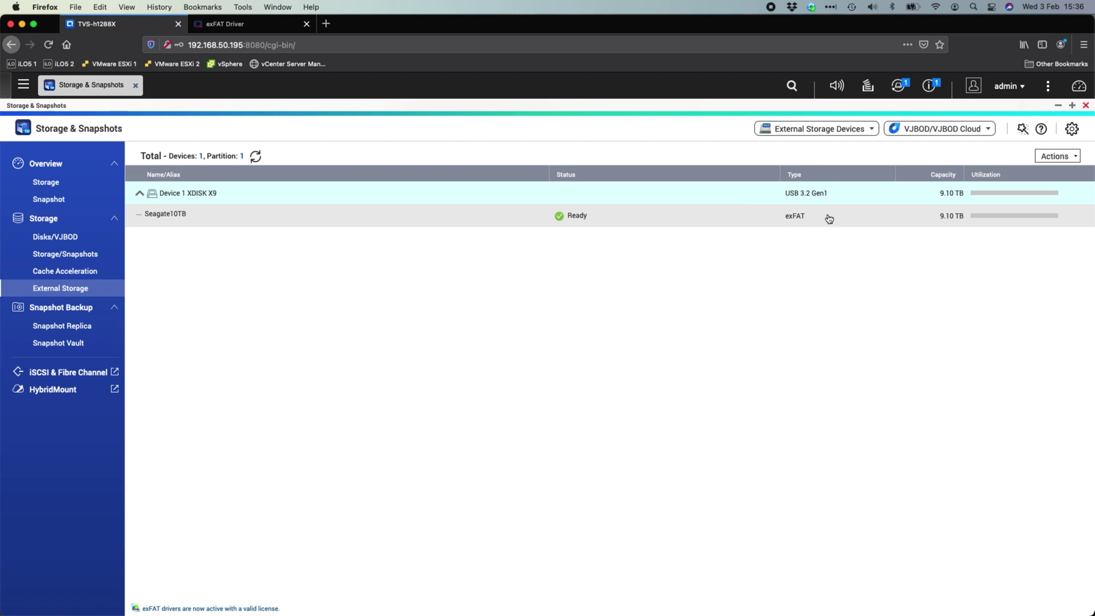
{"action": "left_click", "coordinate": [750, 216]}
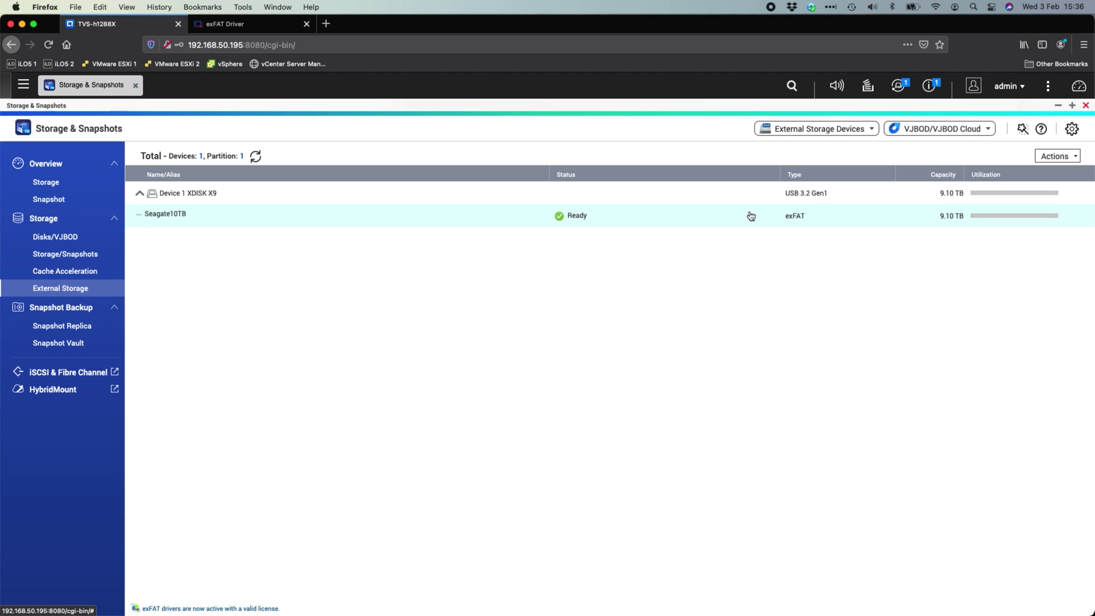
{"action": "left_click", "coordinate": [1078, 156]}
{"action": "left_click", "coordinate": [1032, 200]}
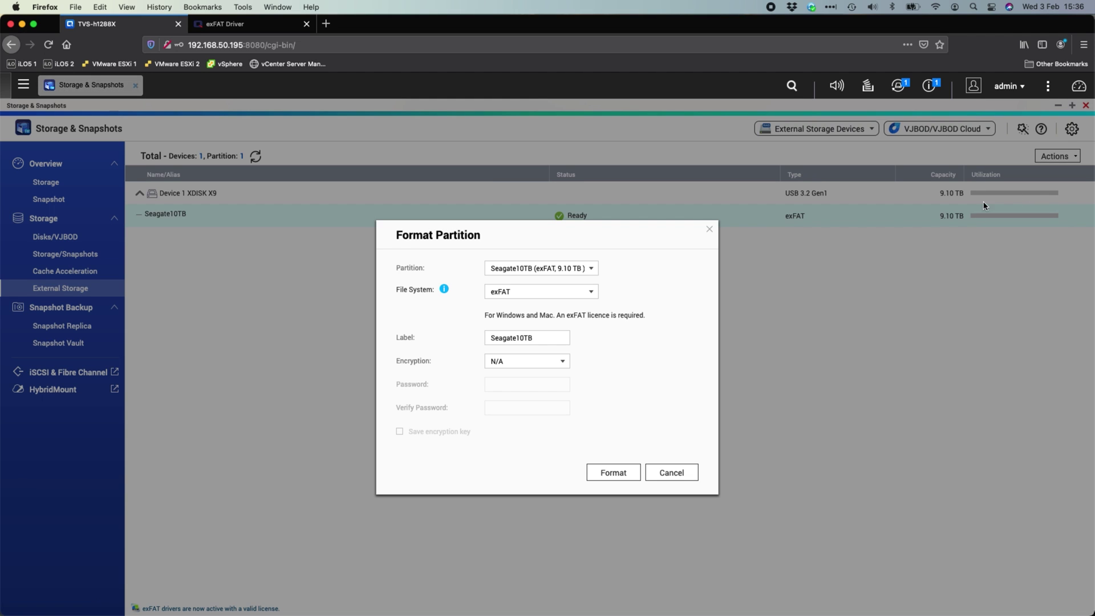
Step: Review the file system (exFAT) and encryption (AES 256 bits) choices, then cancel formatting
{"action": "left_click", "coordinate": [588, 293]}
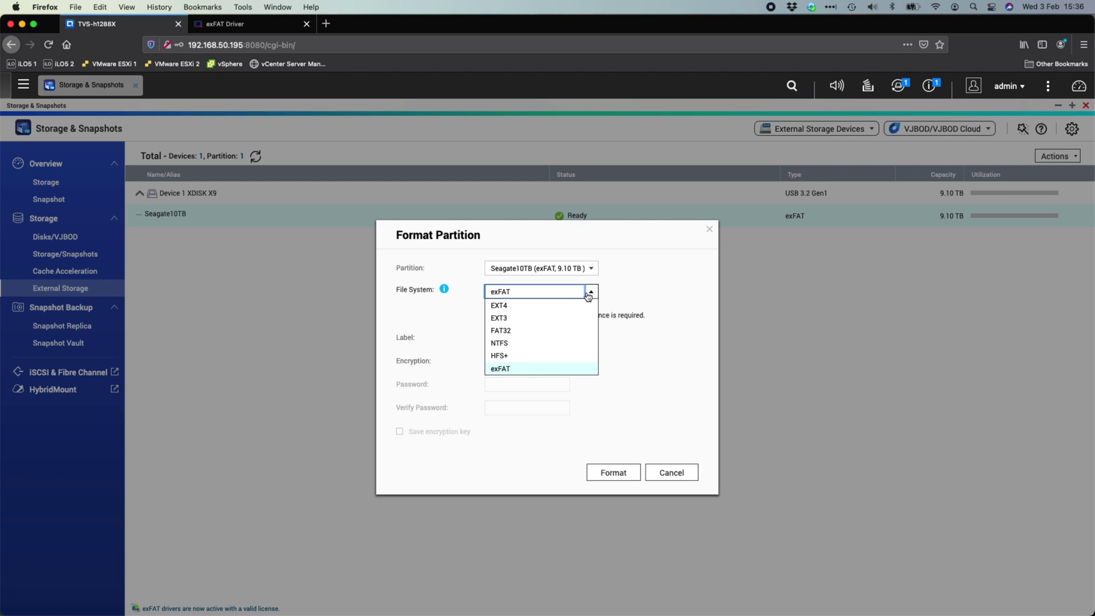
{"action": "left_click", "coordinate": [656, 291]}
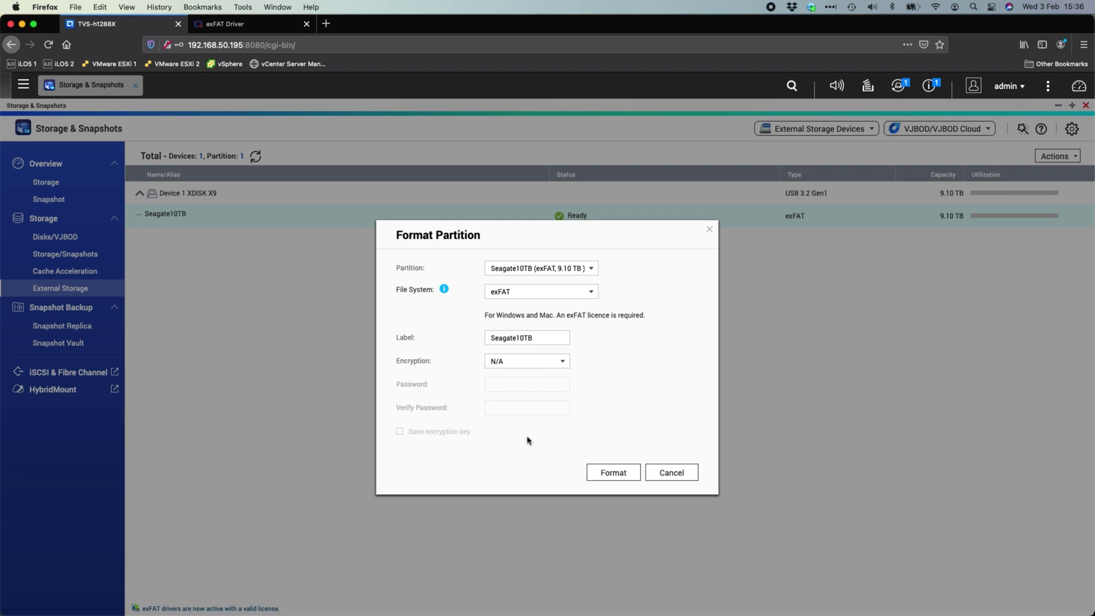
{"action": "left_click", "coordinate": [541, 367]}
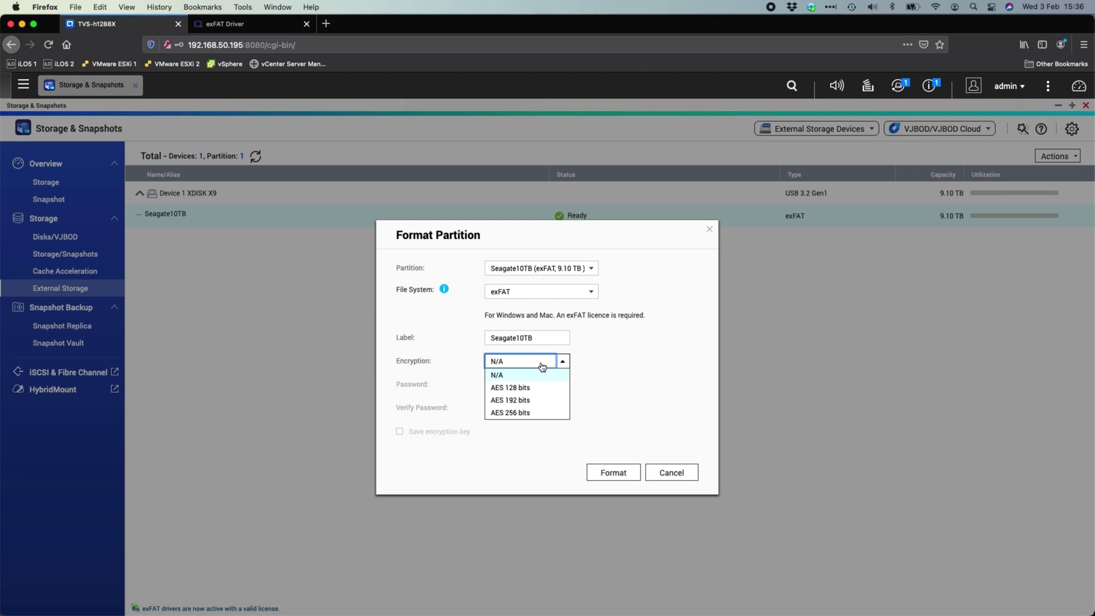
{"action": "left_click", "coordinate": [529, 414]}
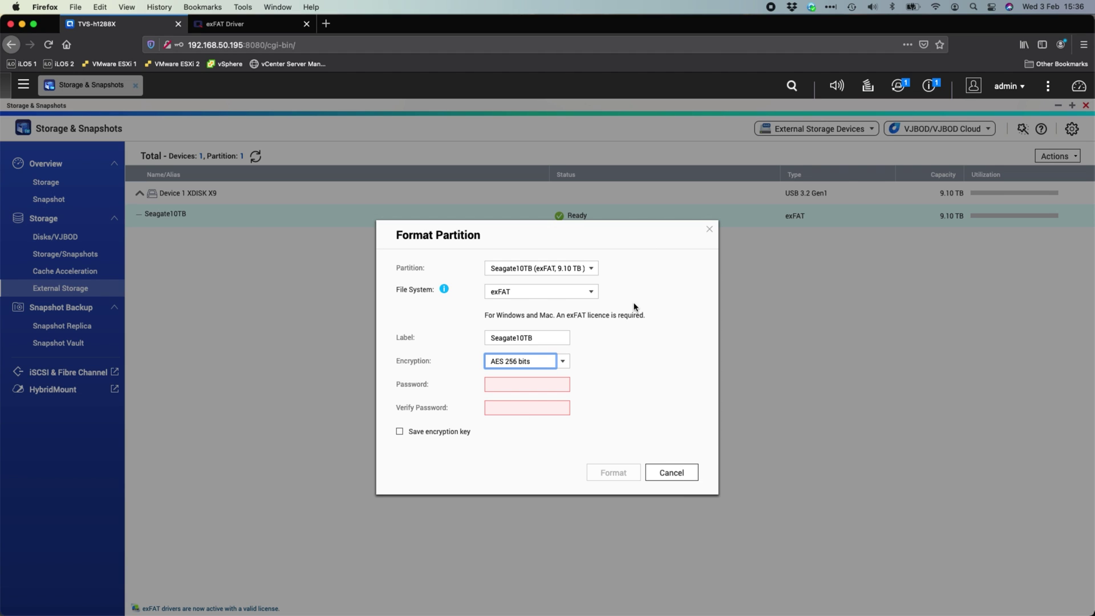
{"action": "left_click", "coordinate": [684, 475]}
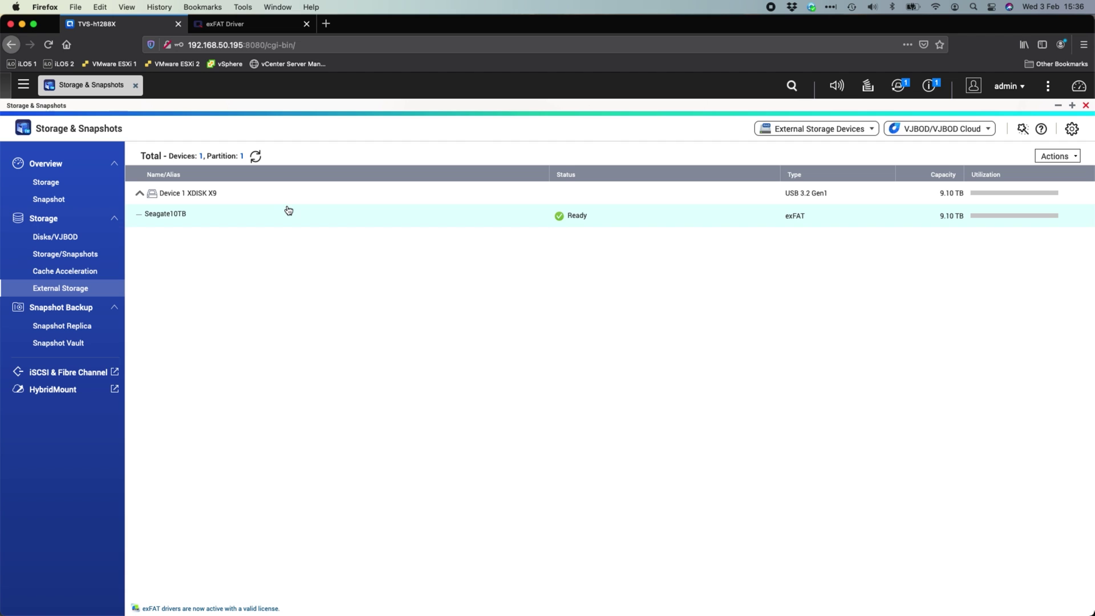
Step: Close Storage & Snapshots and check the connected external devices
{"action": "left_click", "coordinate": [1085, 106]}
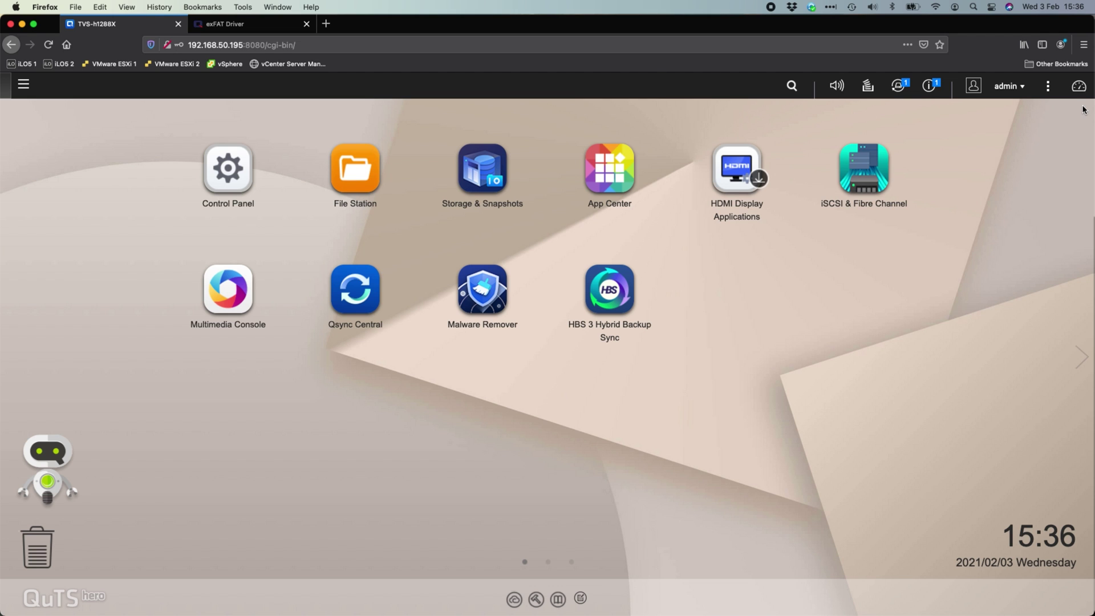
{"action": "left_click", "coordinate": [903, 91]}
Step: In maximized HBS 3, start a one-way sync job with the local NAS as destination
{"action": "left_click", "coordinate": [636, 300]}
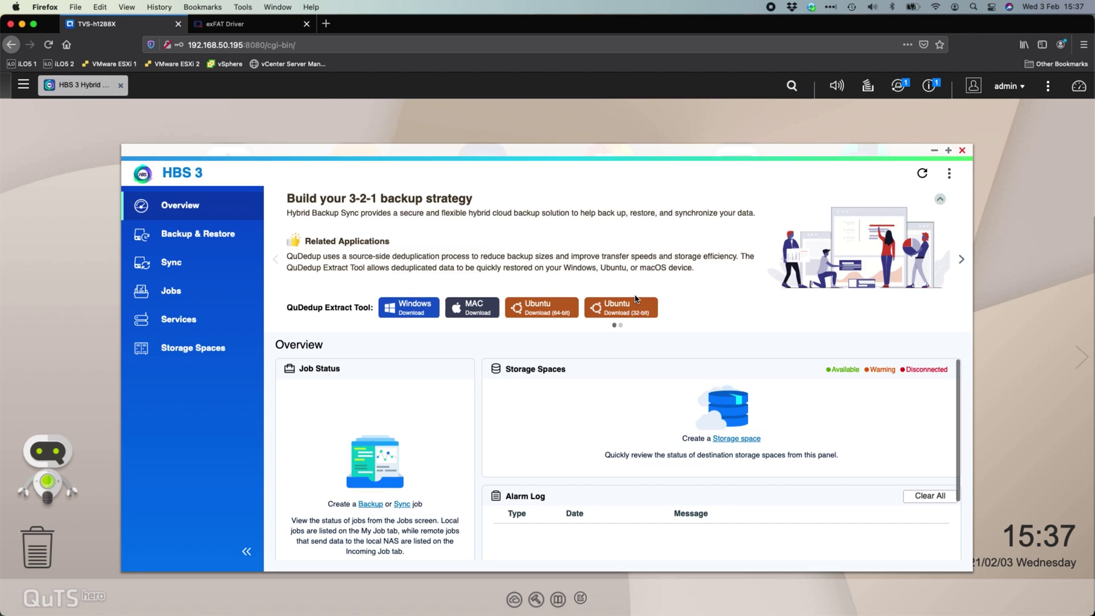
{"action": "left_click", "coordinate": [948, 151]}
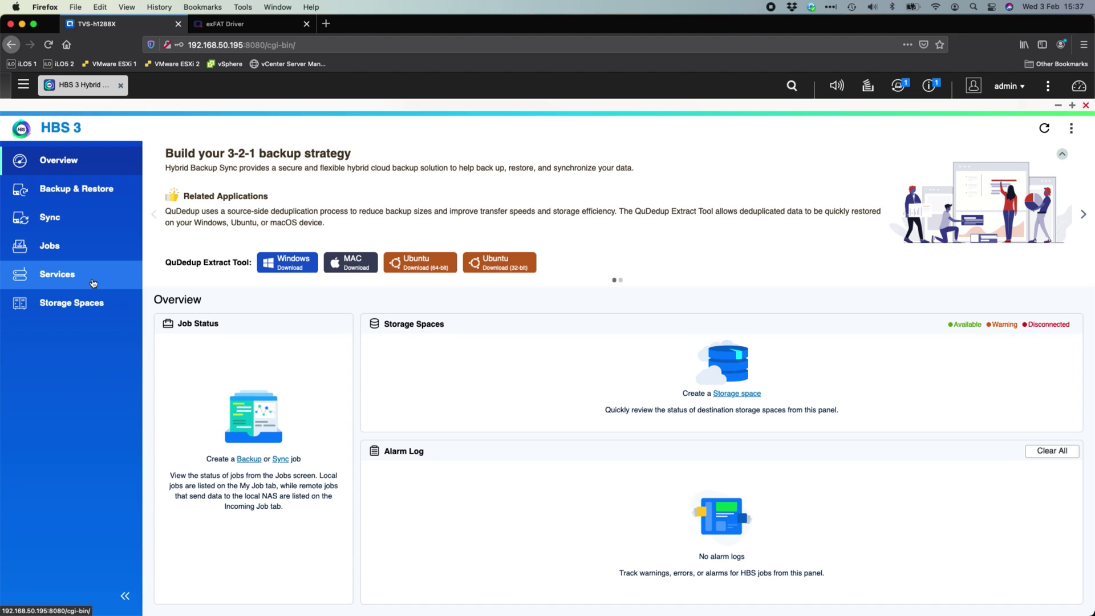
{"action": "left_click", "coordinate": [94, 213]}
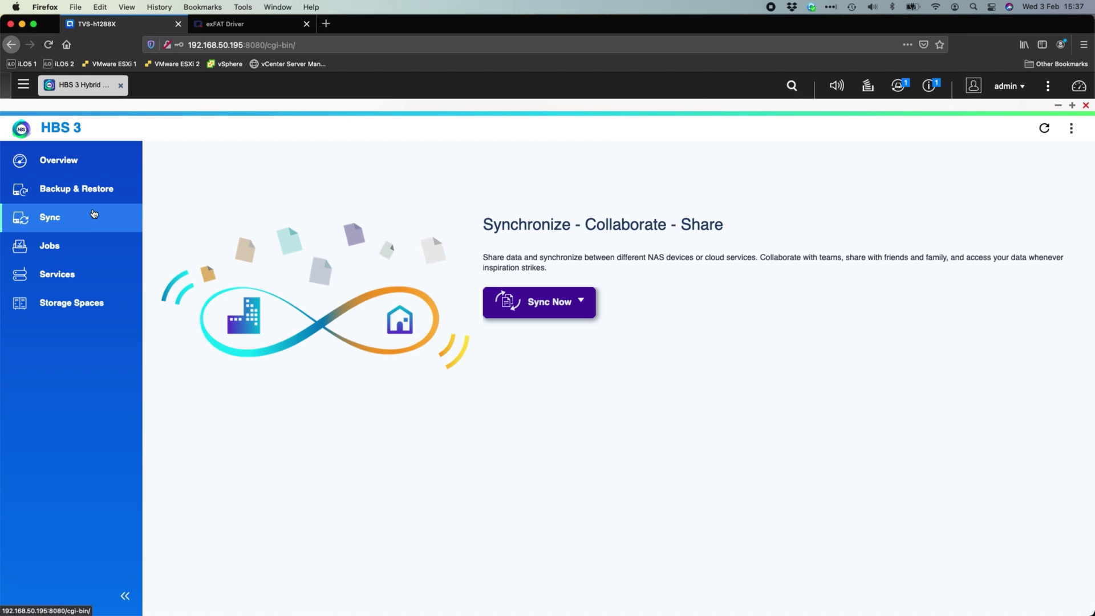
{"action": "left_click", "coordinate": [579, 296]}
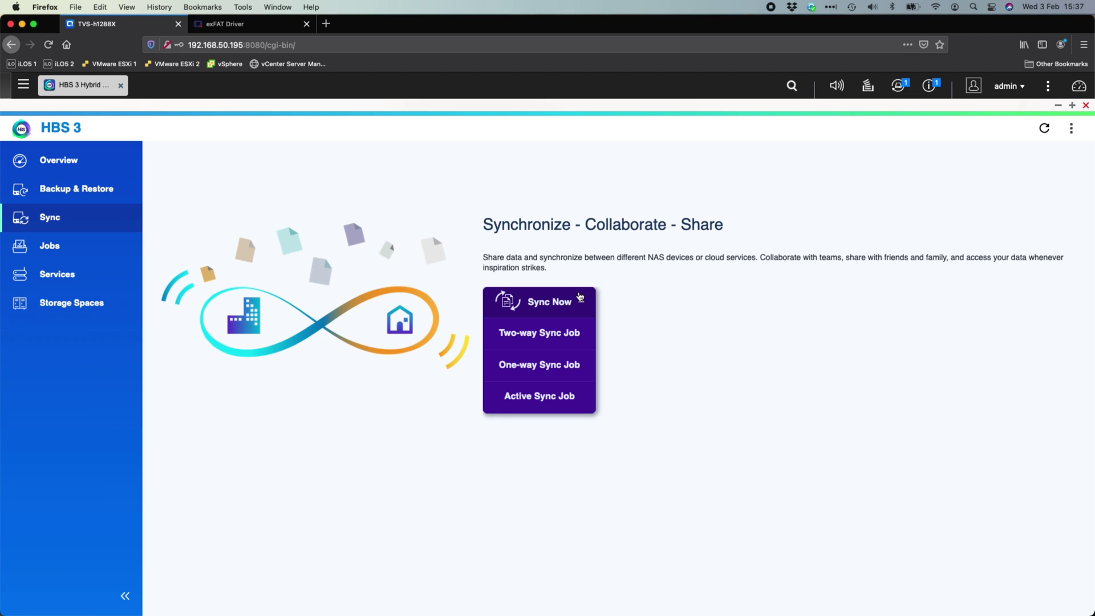
{"action": "left_click", "coordinate": [561, 368]}
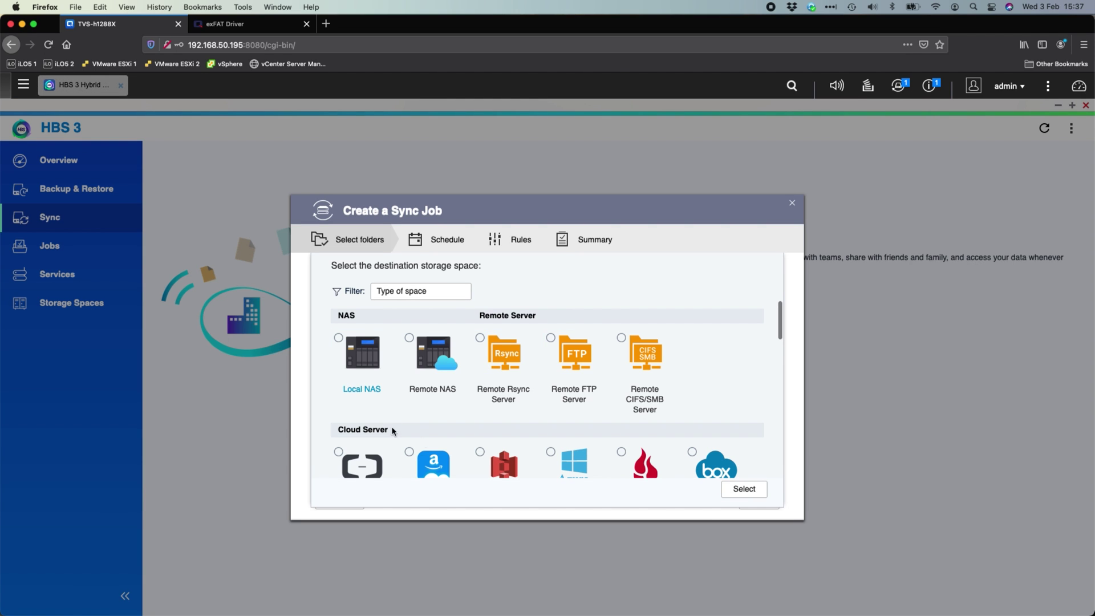
{"action": "left_click", "coordinate": [370, 348]}
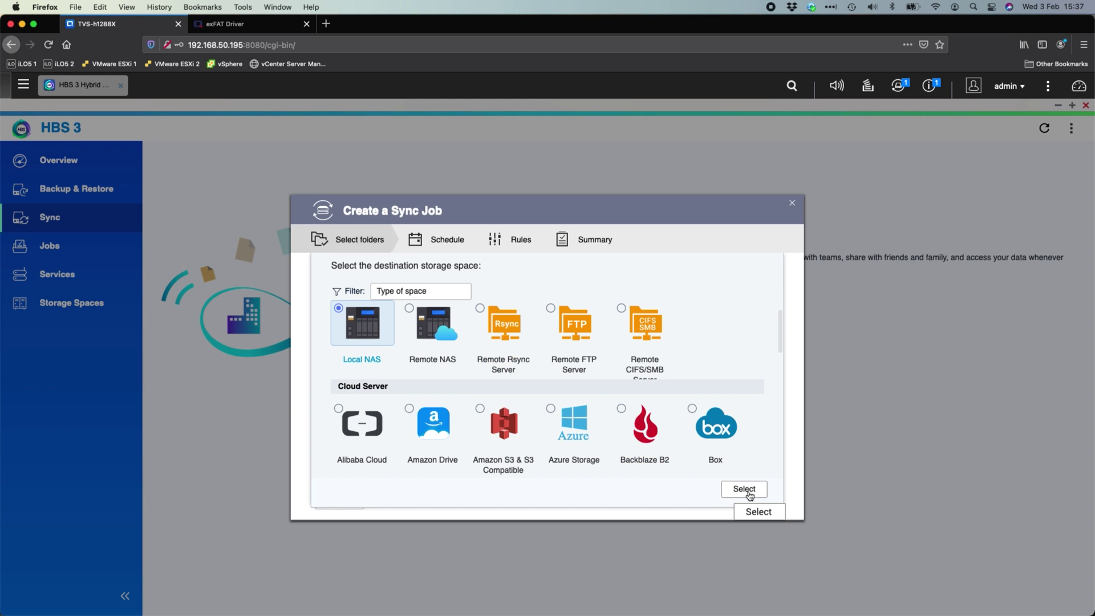
{"action": "left_click", "coordinate": [742, 489]}
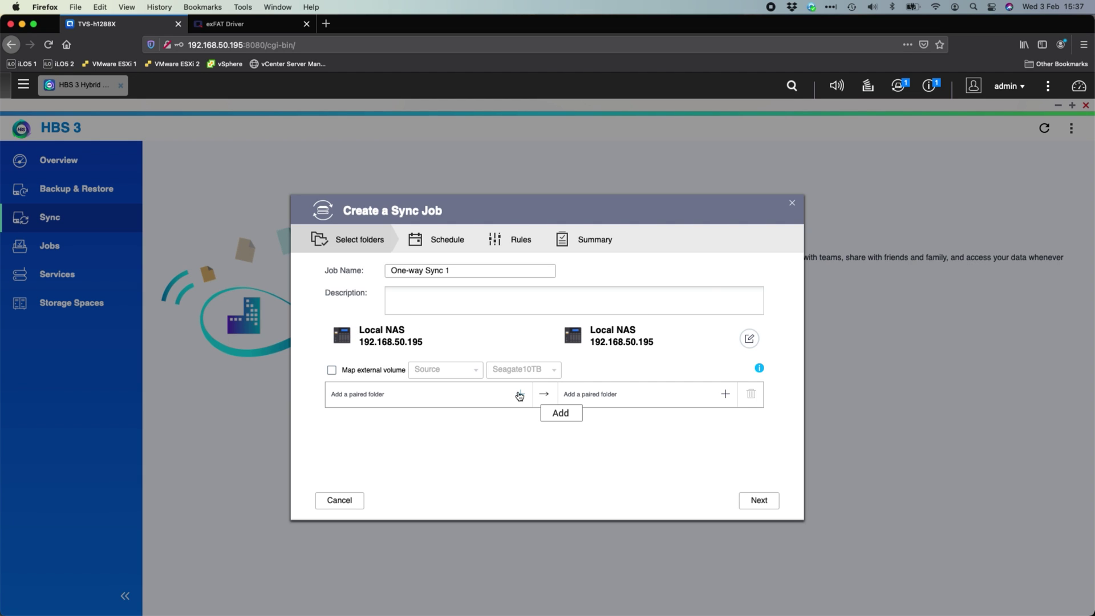
Step: Choose Public/Jellyfish Test Files as the sync source folder
{"action": "left_click", "coordinate": [519, 394]}
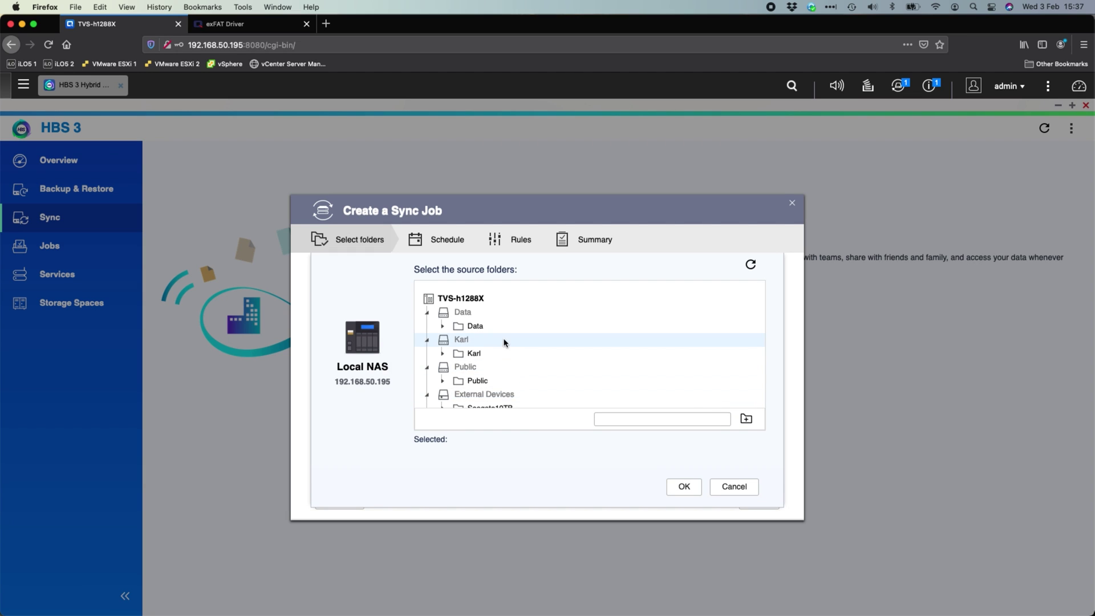
{"action": "scroll", "coordinate": [504, 343], "scroll_direction": "down", "scroll_amount": 2}
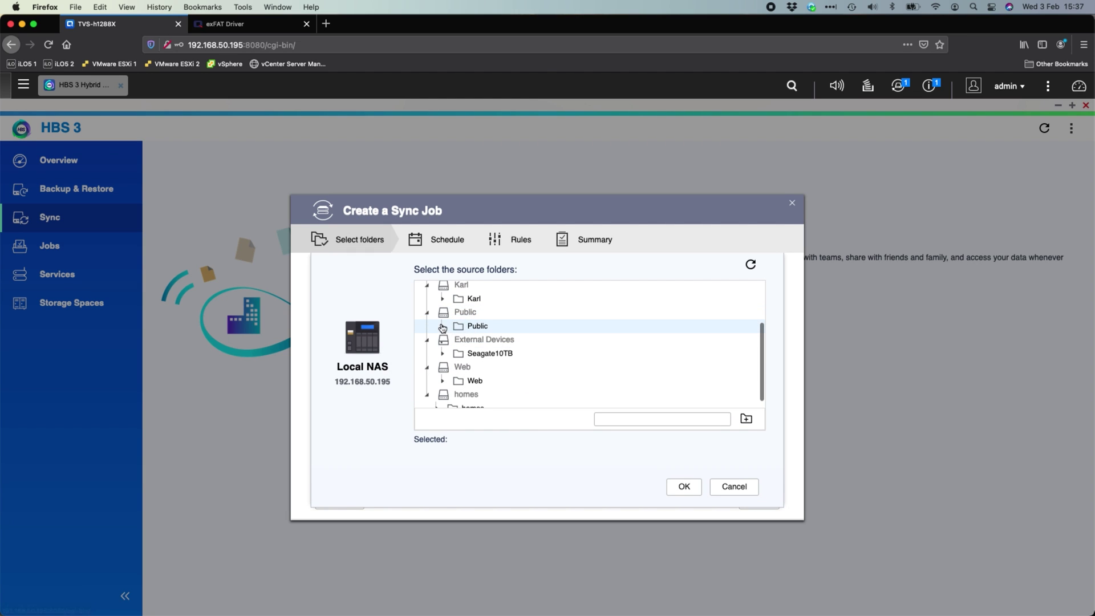
{"action": "left_click", "coordinate": [443, 326]}
{"action": "left_click", "coordinate": [486, 341]}
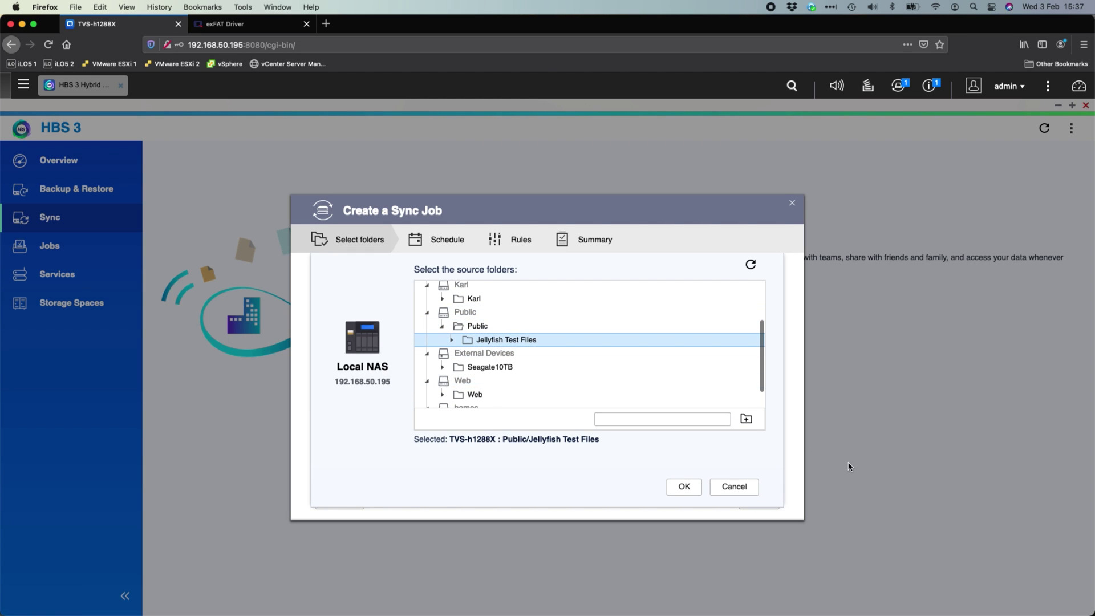
{"action": "left_click", "coordinate": [686, 490]}
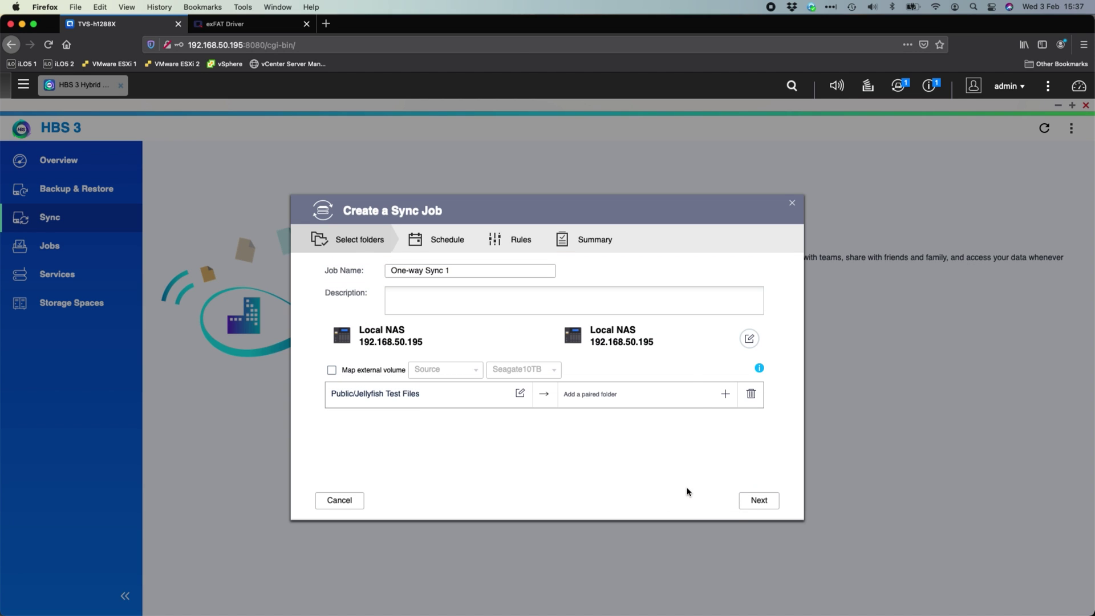
Step: Choose Seagate10TB as the destination folder and advance to scheduling
{"action": "left_click", "coordinate": [723, 395]}
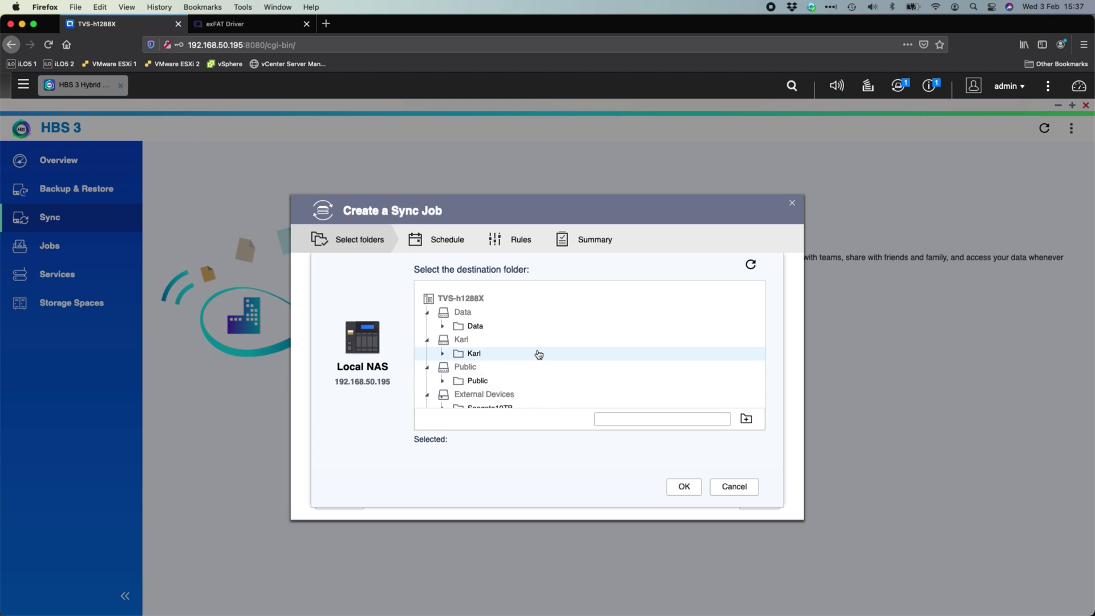
{"action": "scroll", "coordinate": [539, 355], "scroll_direction": "down", "scroll_amount": 2}
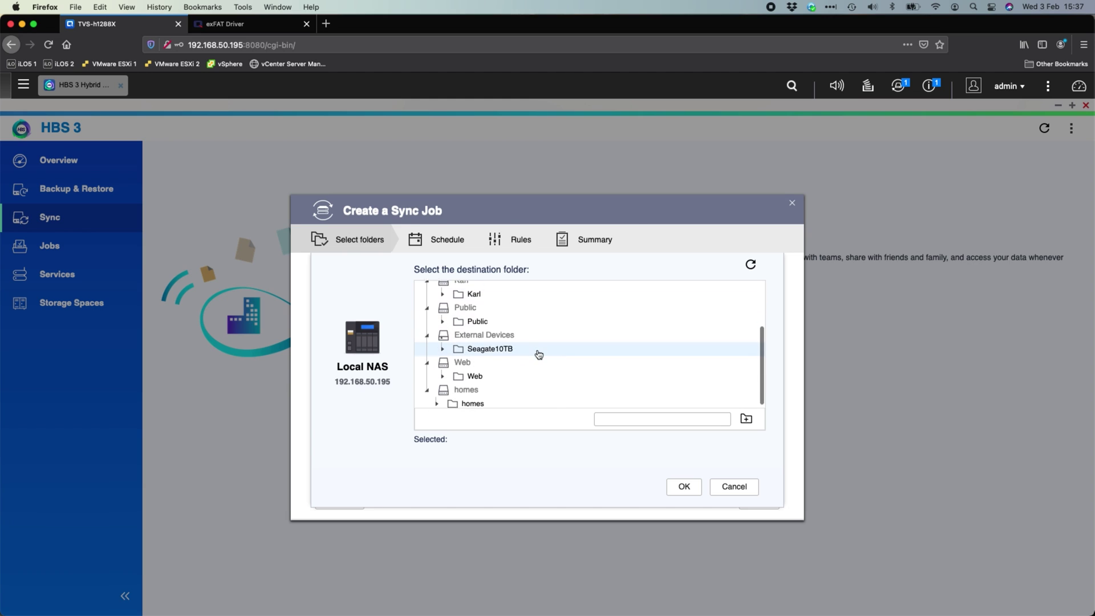
{"action": "left_click", "coordinate": [444, 349]}
{"action": "left_click", "coordinate": [482, 349]}
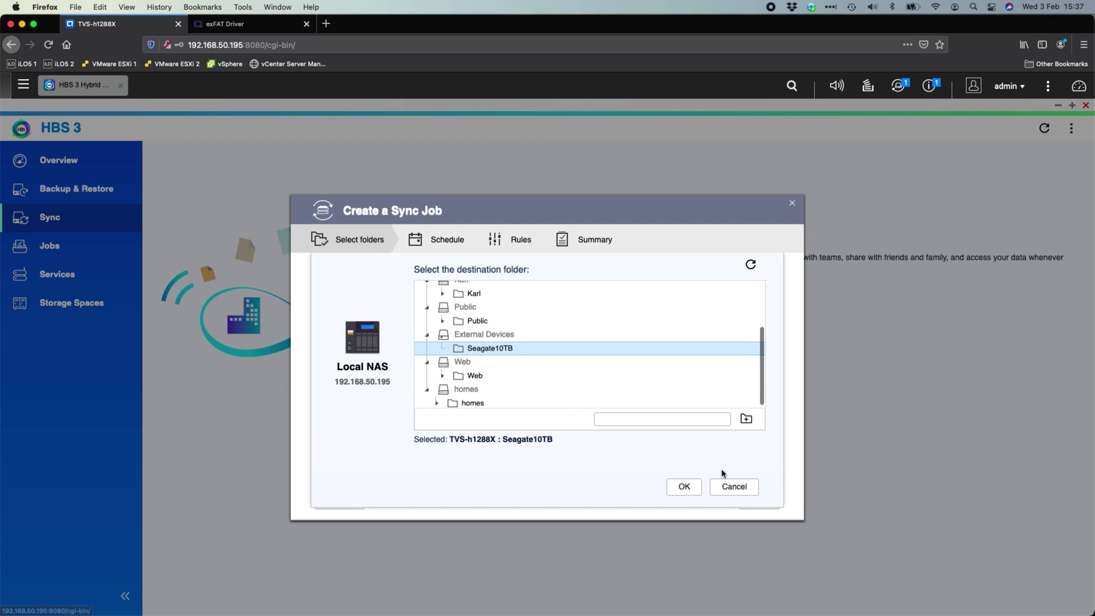
{"action": "left_click", "coordinate": [684, 486]}
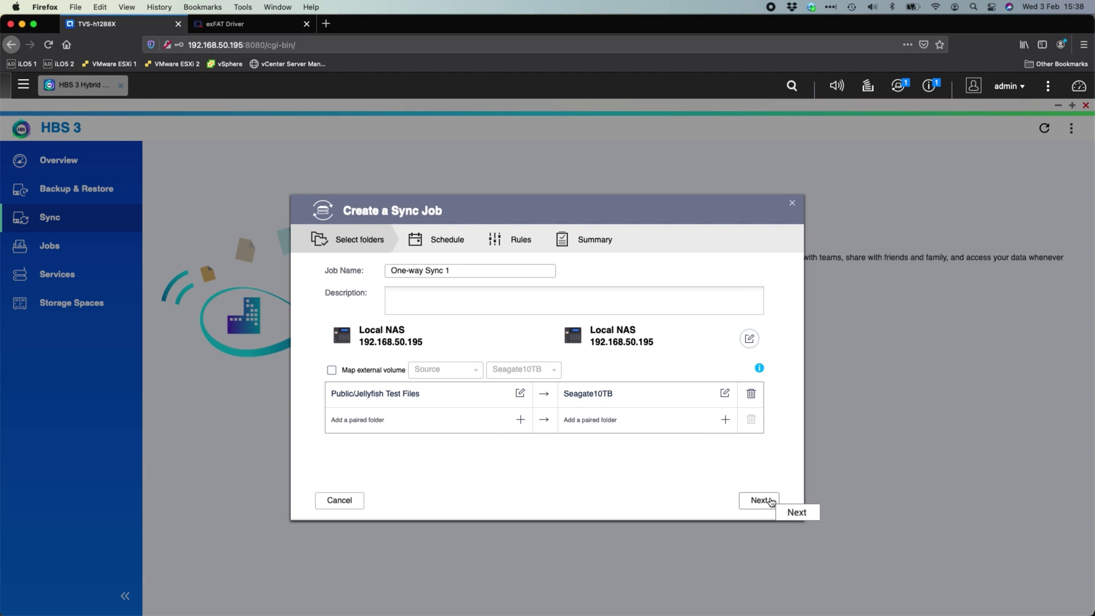
{"action": "left_click", "coordinate": [752, 497]}
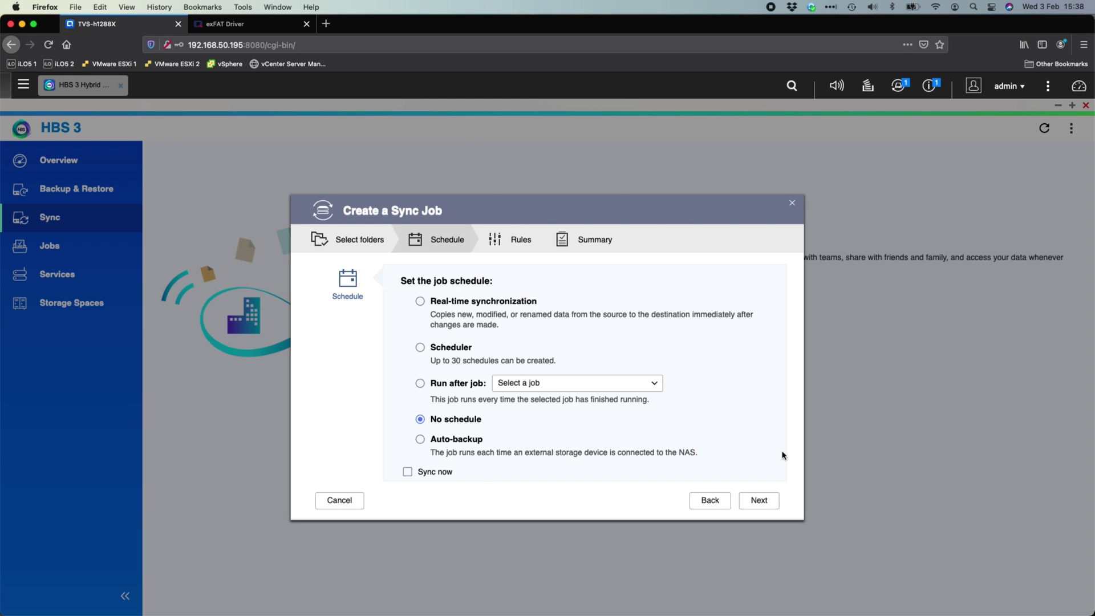
Step: Cancel the sync job, switch the USB mode to USB One Touch Copy, and open its settings
{"action": "left_click", "coordinate": [340, 501]}
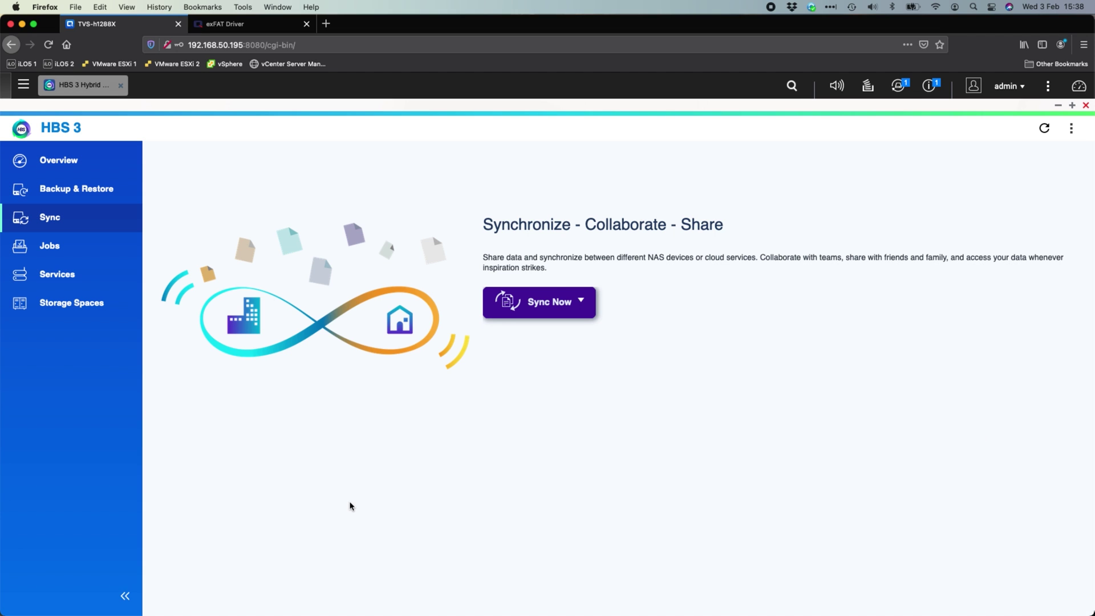
{"action": "left_click", "coordinate": [57, 274]}
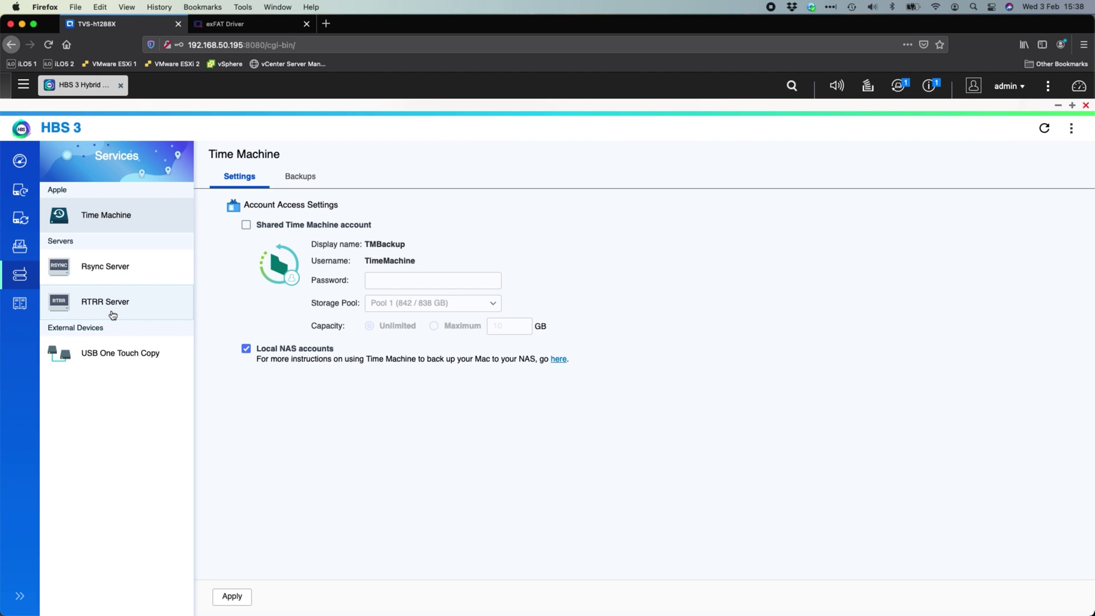
{"action": "left_click", "coordinate": [131, 354]}
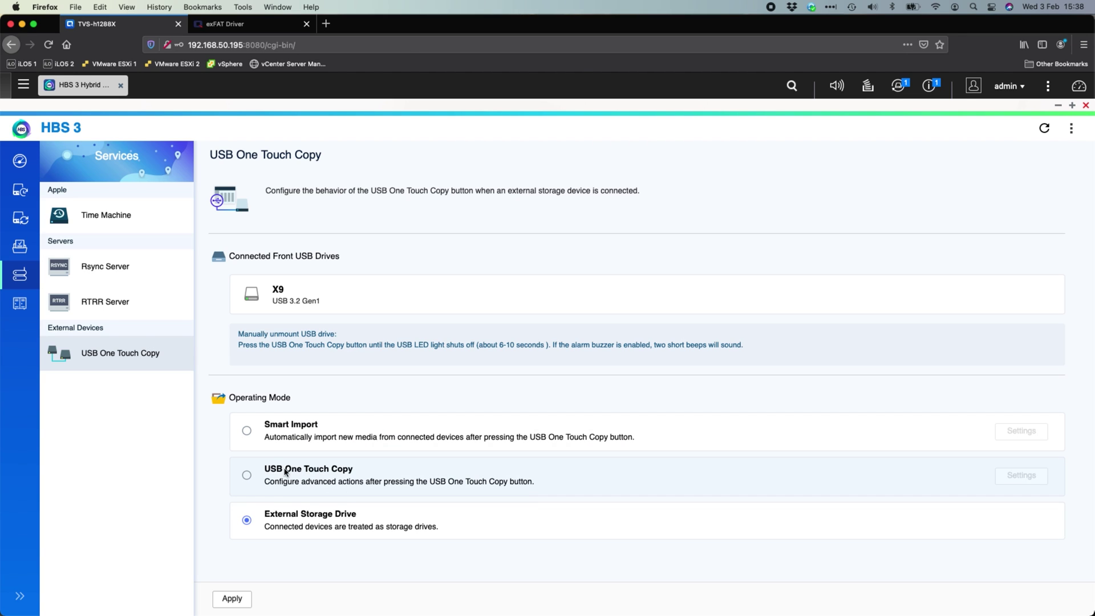
{"action": "left_click", "coordinate": [277, 474]}
{"action": "left_click", "coordinate": [1021, 475]}
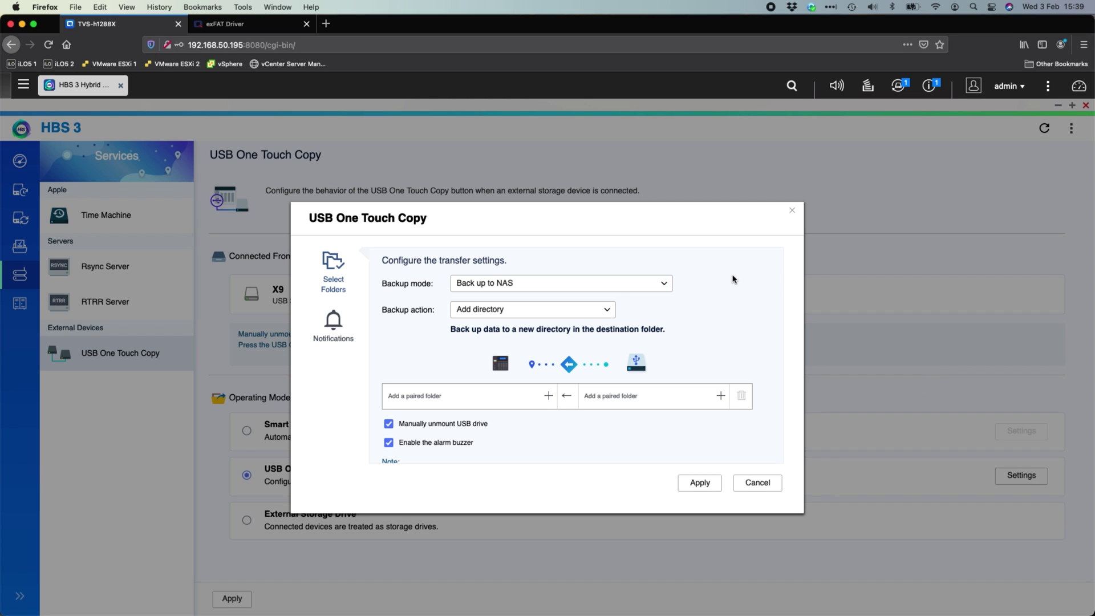
Step: Set Backup mode to 'Back up to connected USB drive' and Backup action to Synchronize
{"action": "left_click", "coordinate": [562, 286]}
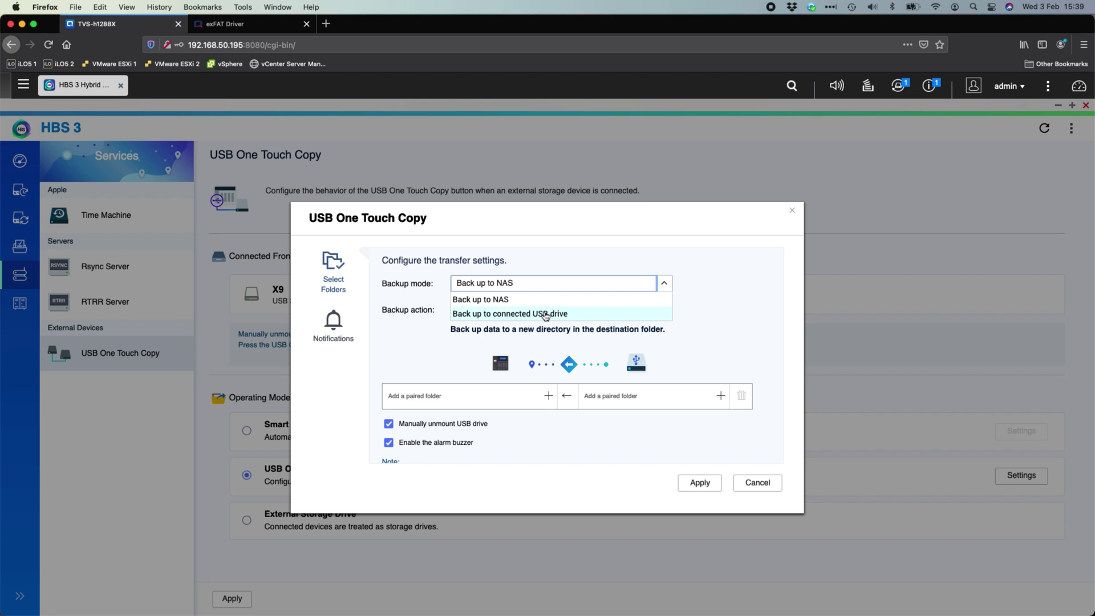
{"action": "left_click", "coordinate": [546, 315]}
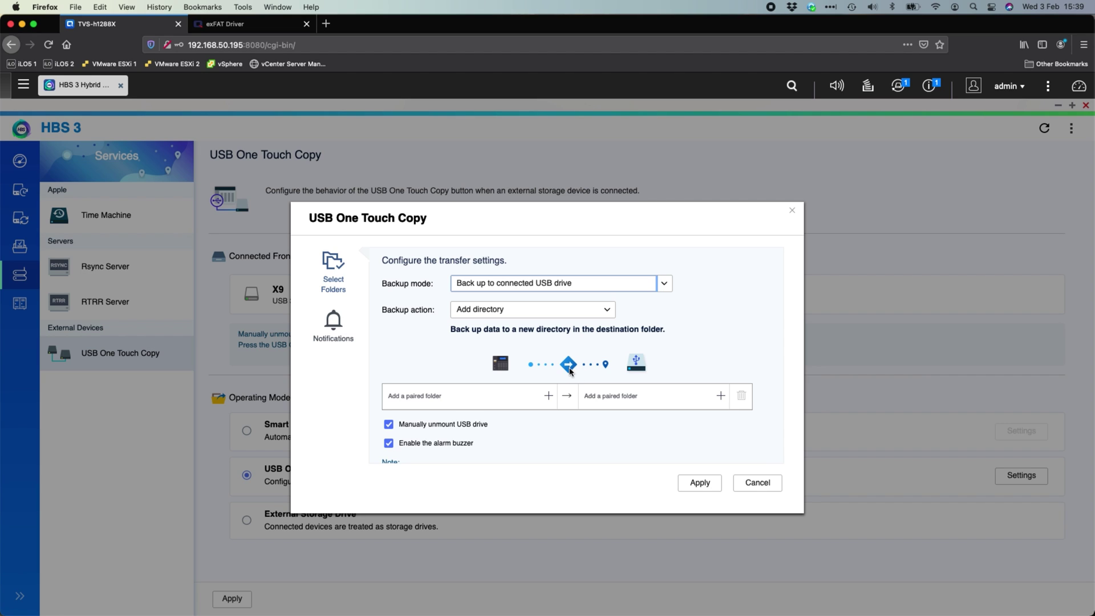
{"action": "left_click", "coordinate": [635, 284]}
{"action": "left_click", "coordinate": [598, 300]}
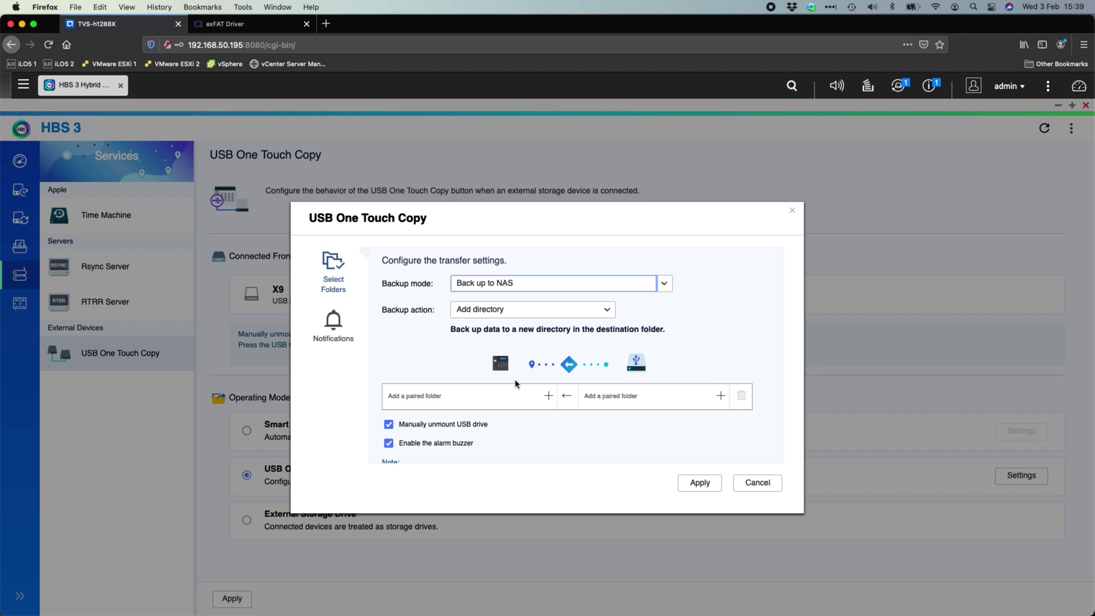
{"action": "left_click", "coordinate": [602, 287]}
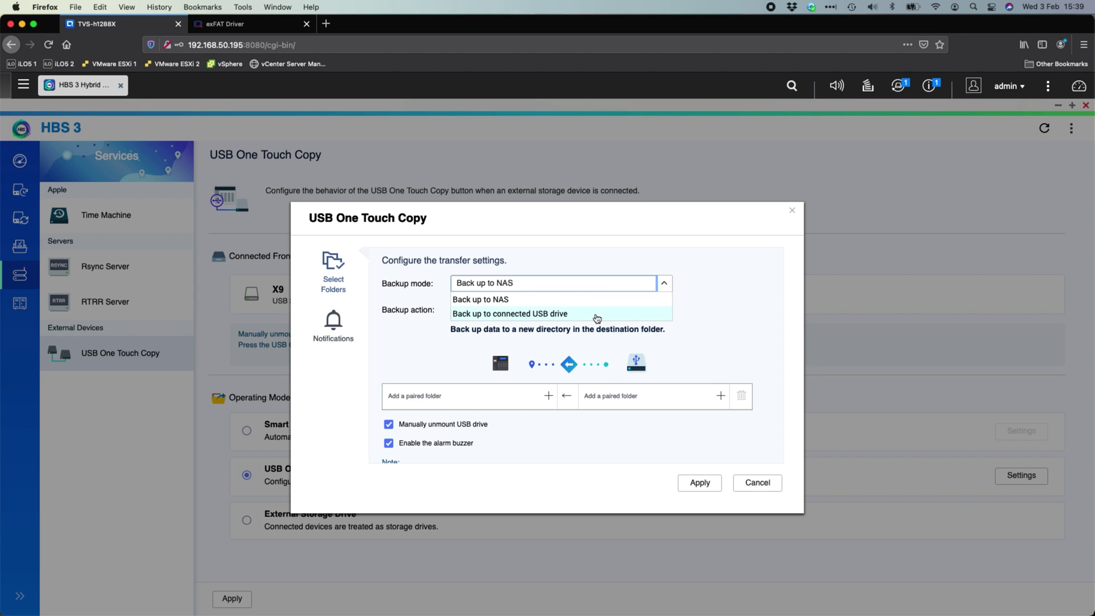
{"action": "left_click", "coordinate": [598, 315]}
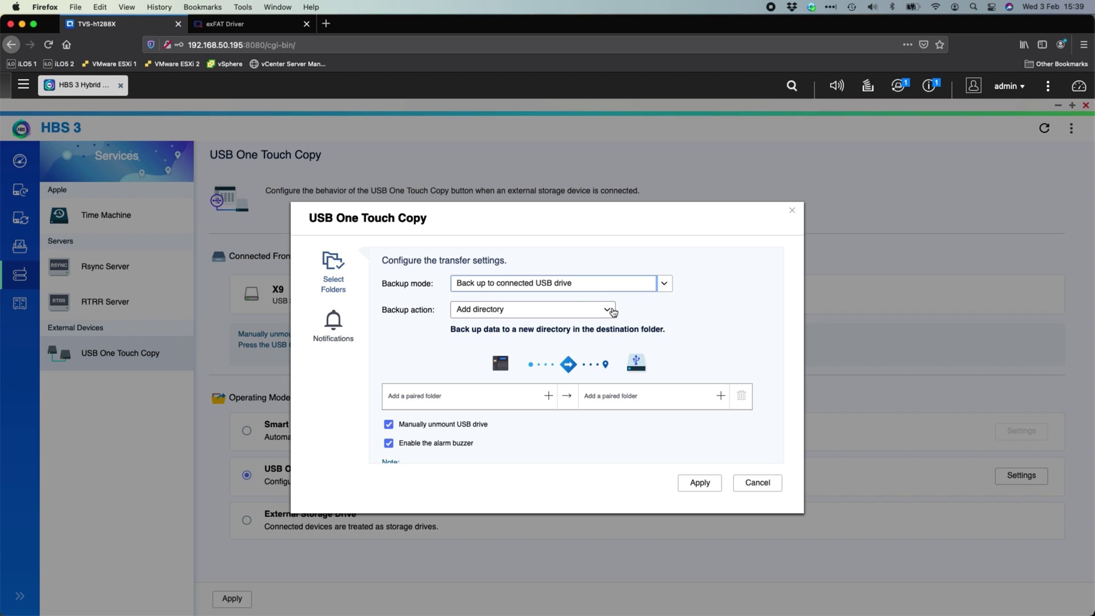
{"action": "left_click", "coordinate": [610, 311]}
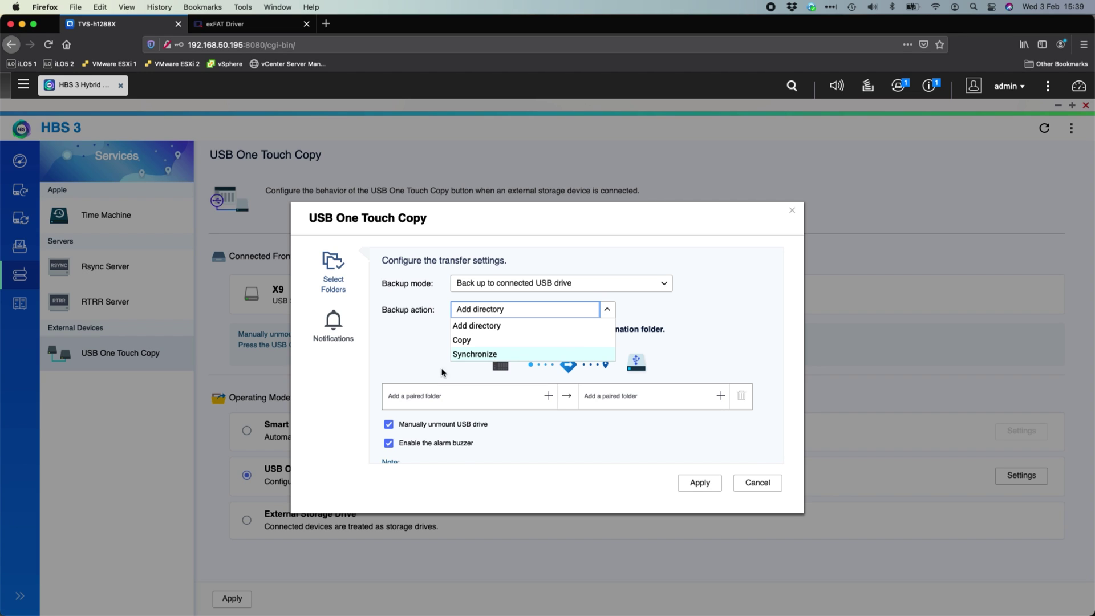
{"action": "left_click", "coordinate": [474, 354]}
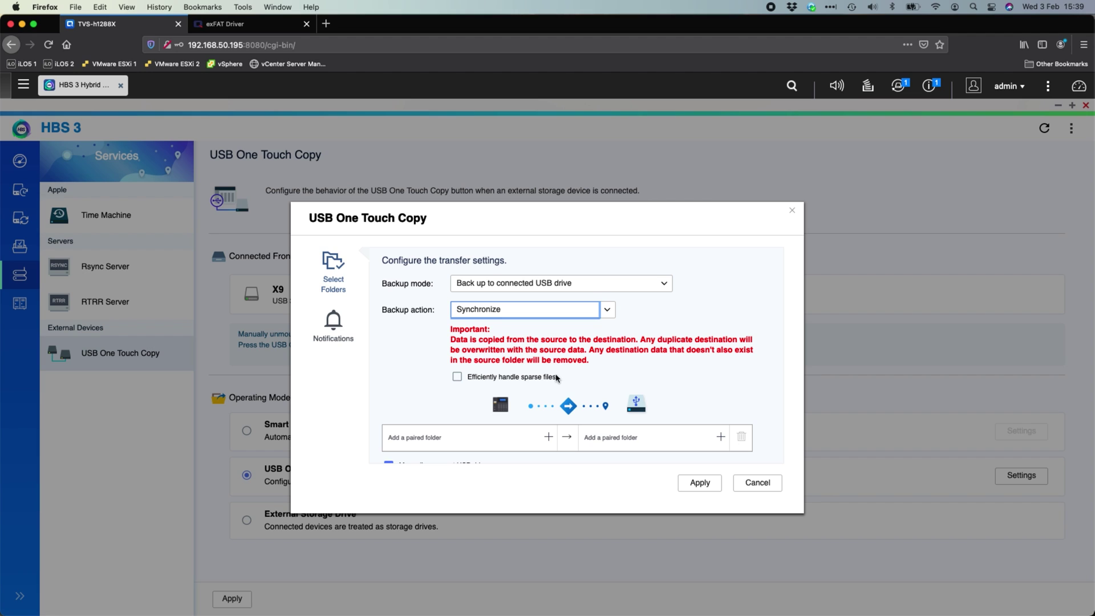
Step: Choose Public/Jellyfish Test Files as the One Touch Copy source folder
{"action": "scroll", "coordinate": [410, 357], "scroll_direction": "down", "scroll_amount": 2}
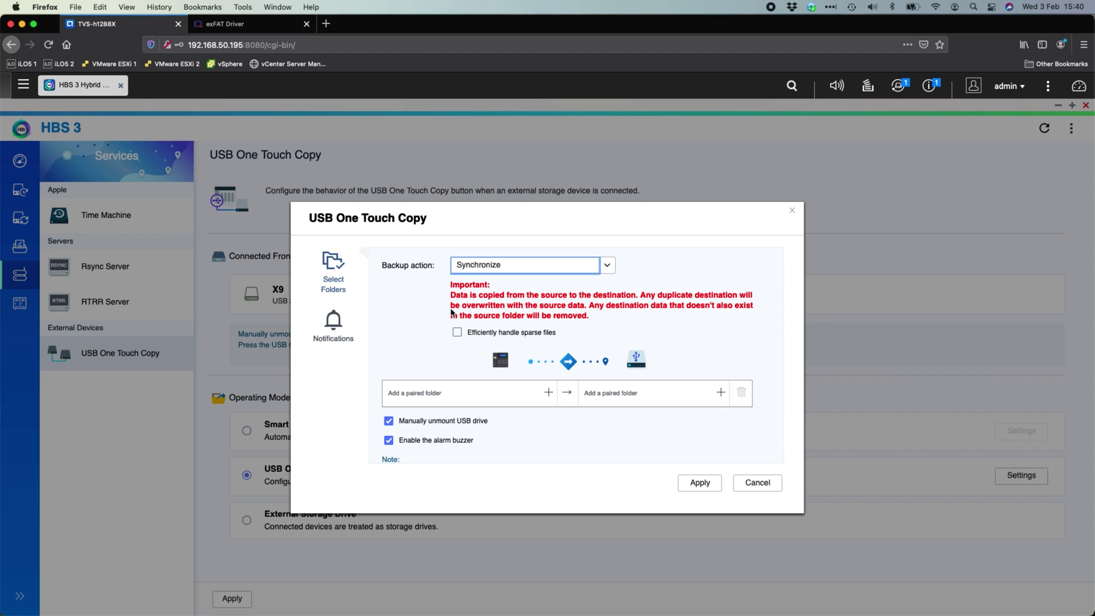
{"action": "scroll", "coordinate": [434, 379], "scroll_direction": "down", "scroll_amount": 2}
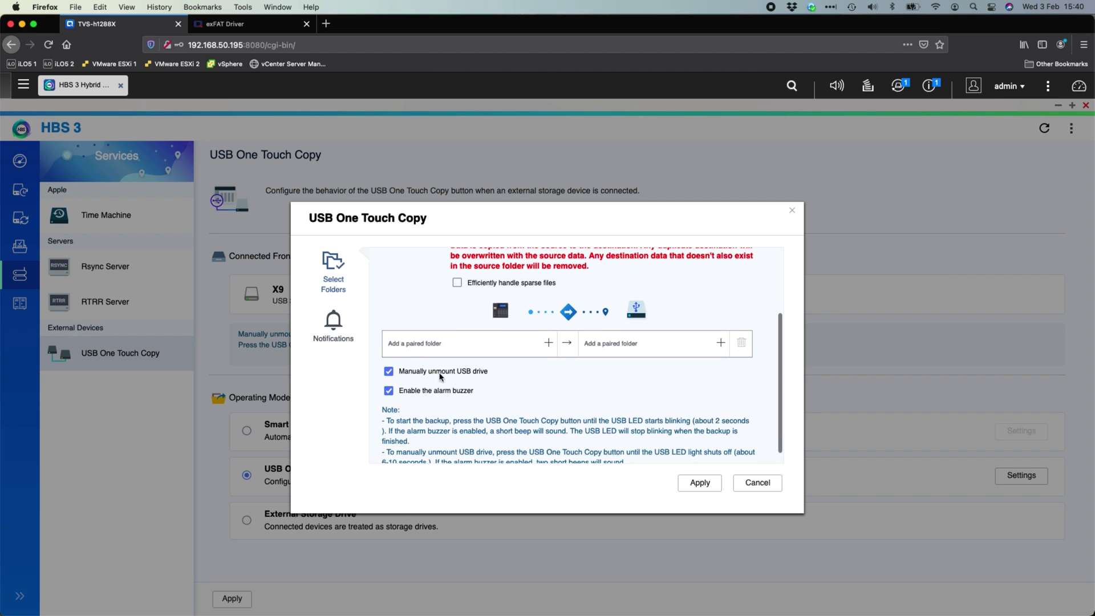
{"action": "left_click", "coordinate": [547, 345]}
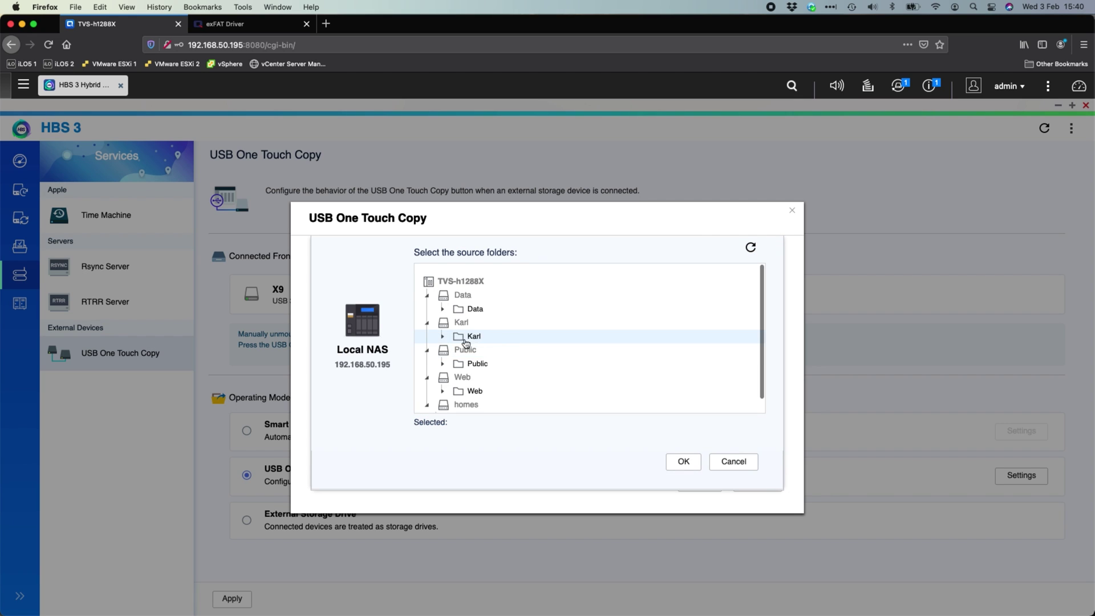
{"action": "left_click", "coordinate": [443, 364]}
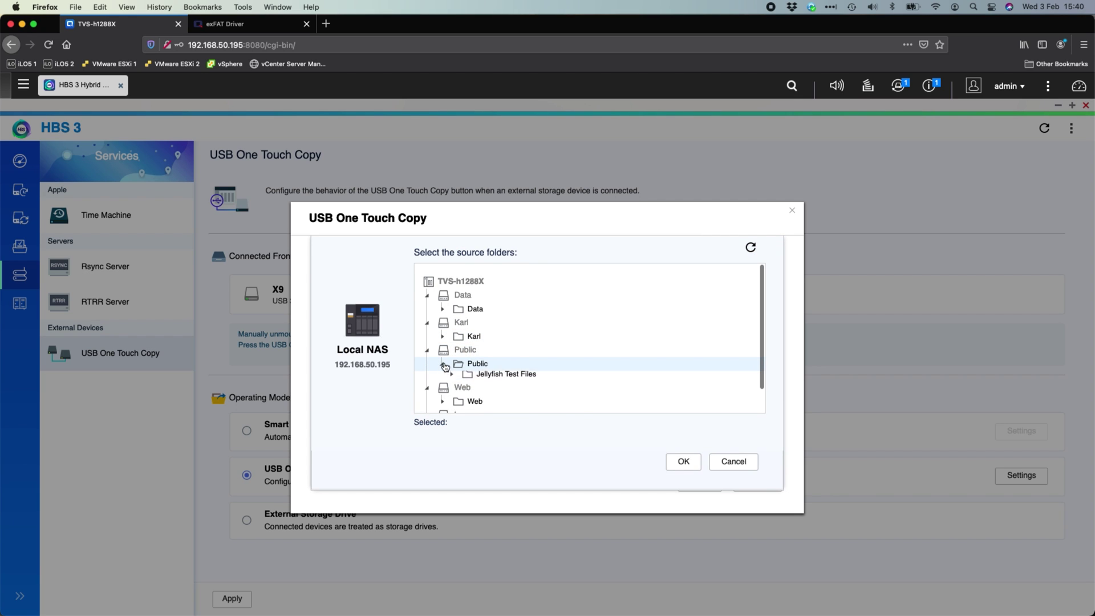
{"action": "left_click", "coordinate": [503, 378]}
{"action": "left_click", "coordinate": [684, 462]}
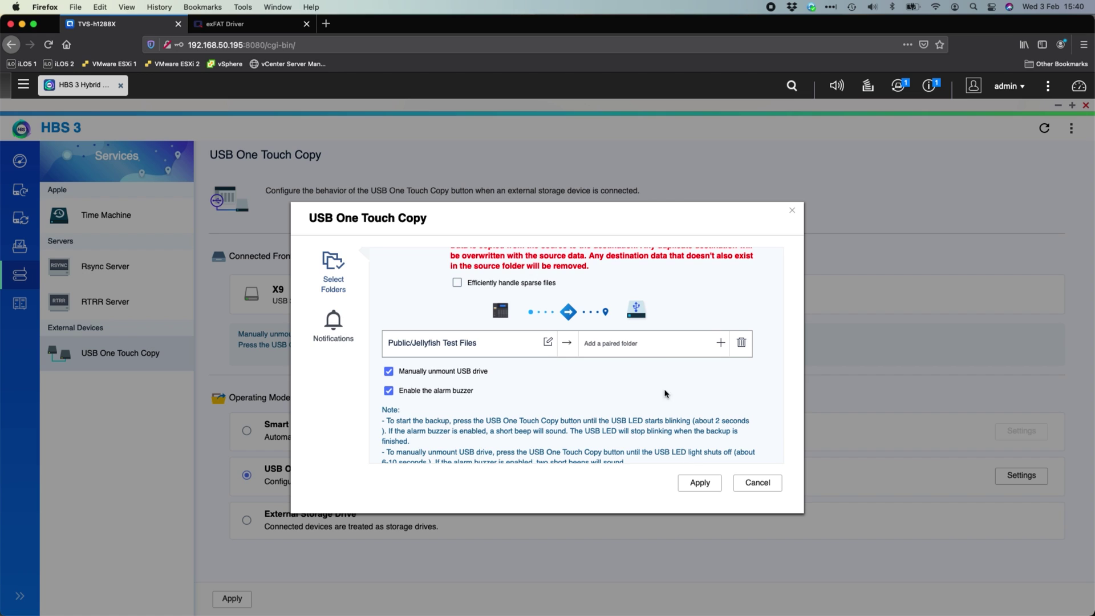
Step: Pair it with FrontUSB1 on the USB drive as the sync destination
{"action": "left_click", "coordinate": [723, 344]}
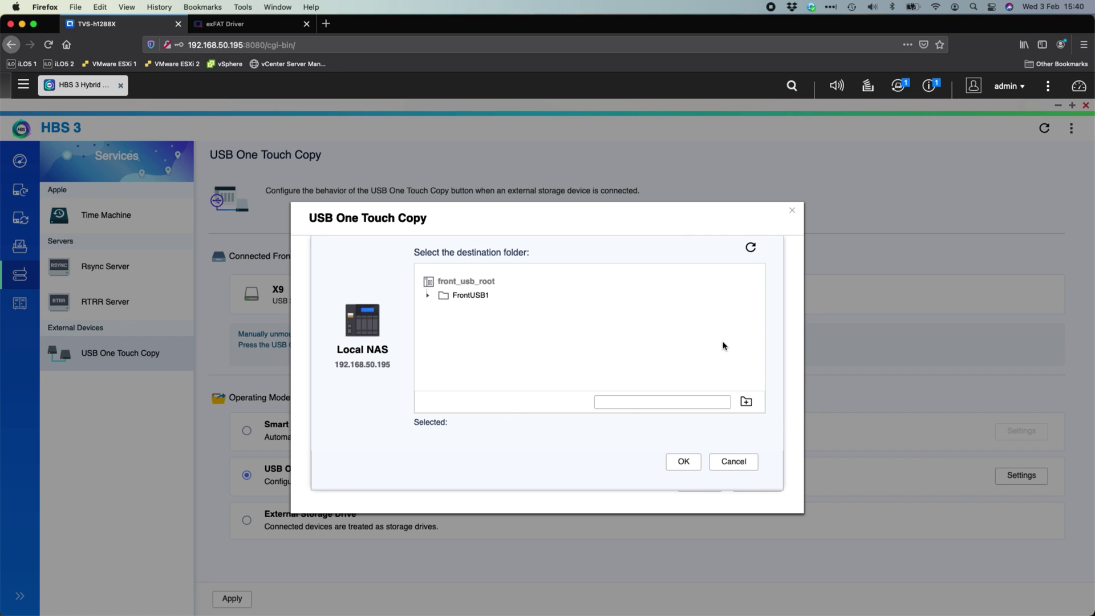
{"action": "left_click", "coordinate": [480, 296]}
{"action": "left_click", "coordinate": [429, 296]}
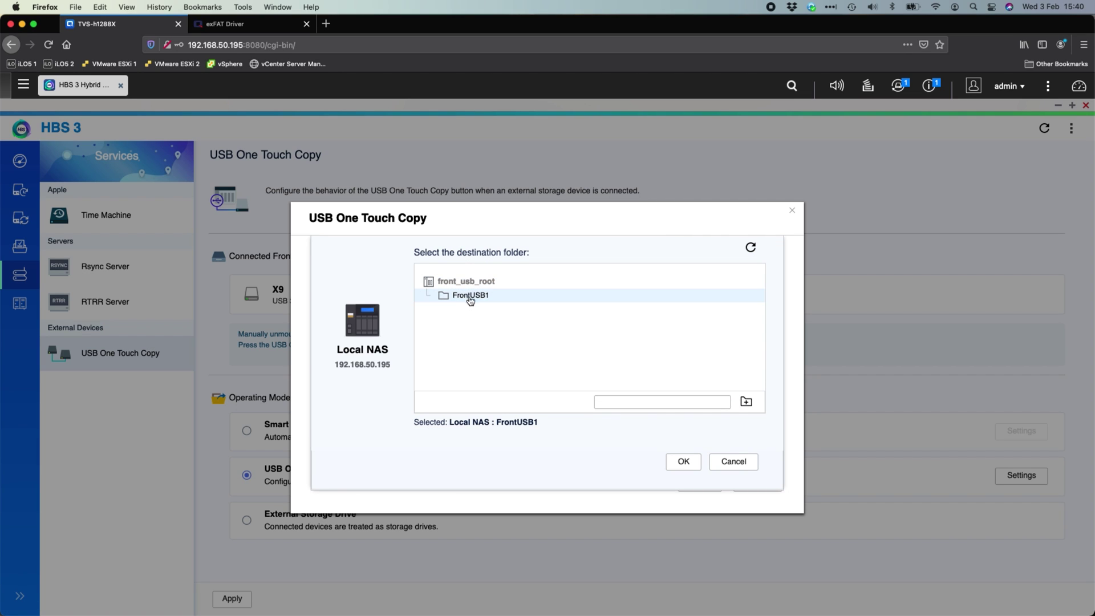
{"action": "left_click", "coordinate": [677, 469]}
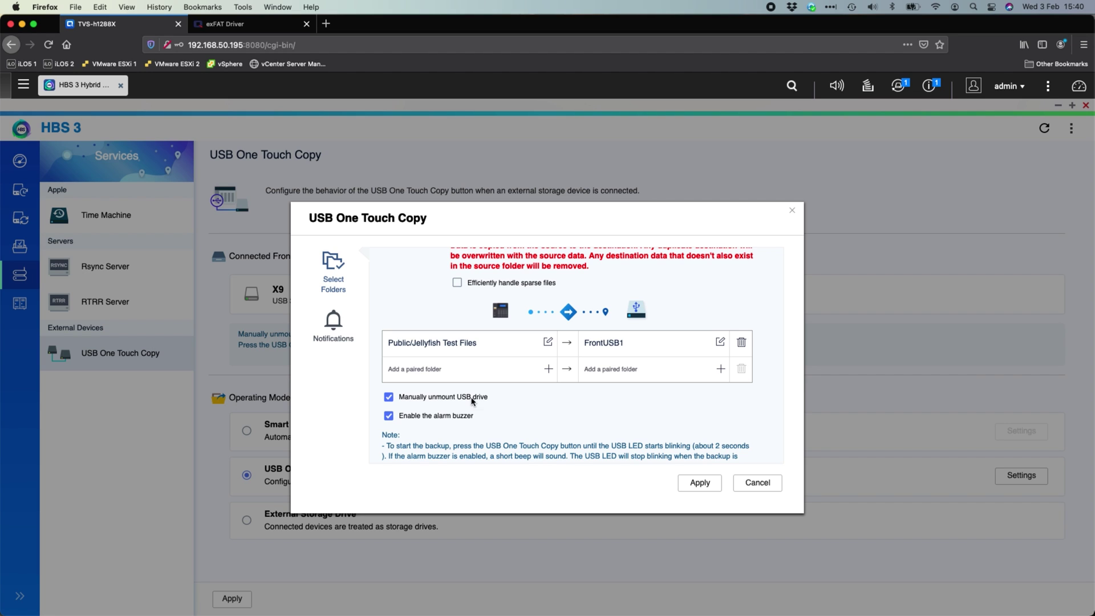
Step: Turn off manual USB unmount and the alarm buzzer, then apply the settings
{"action": "scroll", "coordinate": [610, 421], "scroll_direction": "down", "scroll_amount": 2}
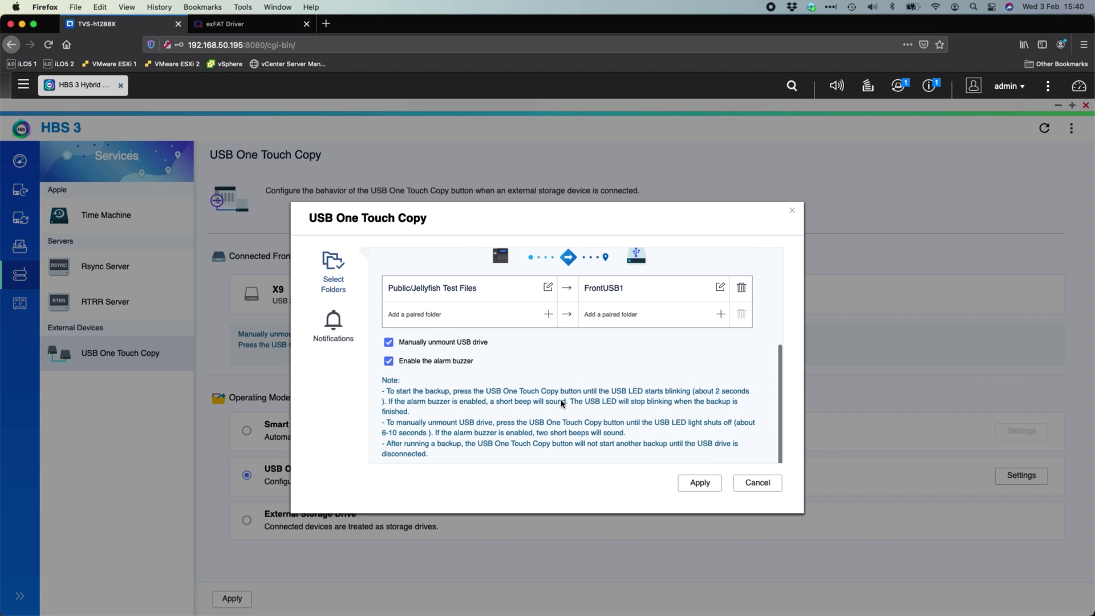
{"action": "left_click", "coordinate": [389, 342]}
{"action": "left_click", "coordinate": [389, 360]}
{"action": "left_click", "coordinate": [700, 483]}
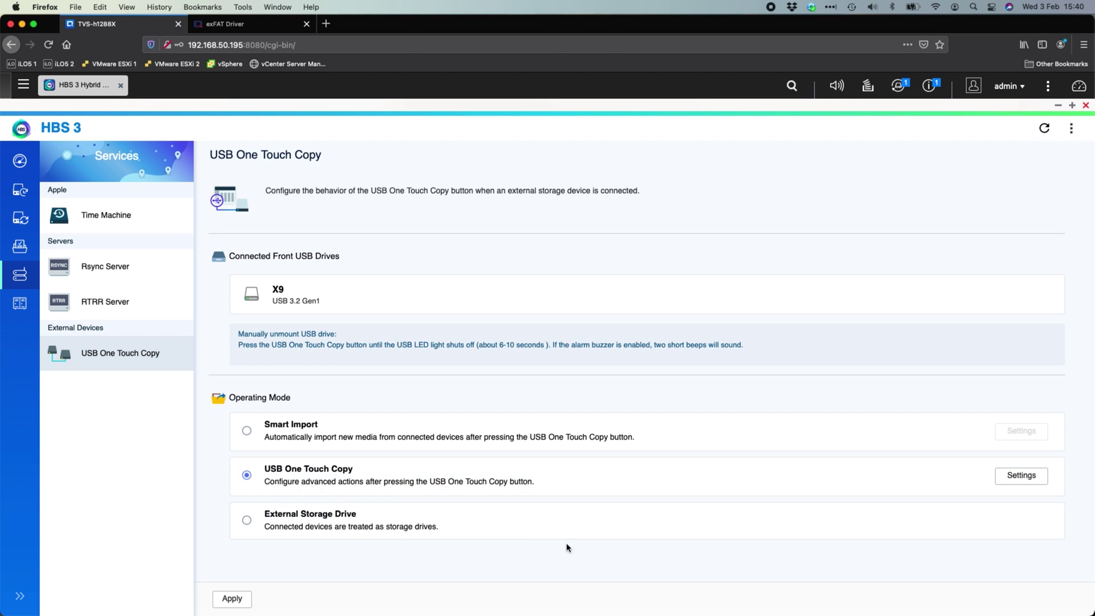
Step: Apply USB One Touch Copy as the saved operating mode
{"action": "left_click", "coordinate": [237, 599]}
Step: Select Smart Import mode with /Public as the import destination and apply it
{"action": "left_click", "coordinate": [246, 431]}
{"action": "left_click", "coordinate": [1021, 432]}
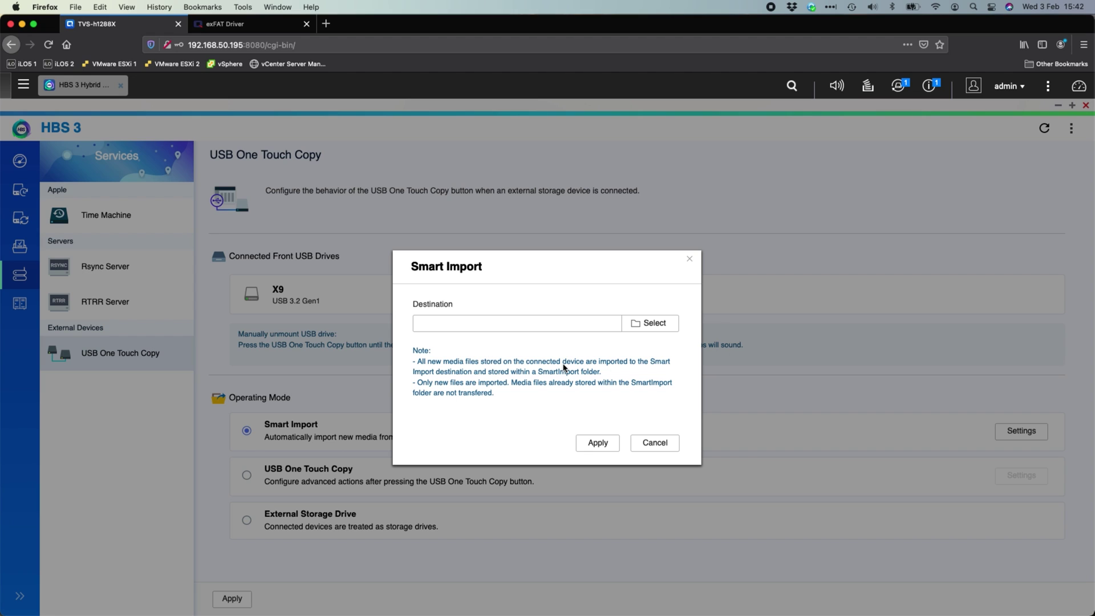
{"action": "left_click", "coordinate": [653, 324]}
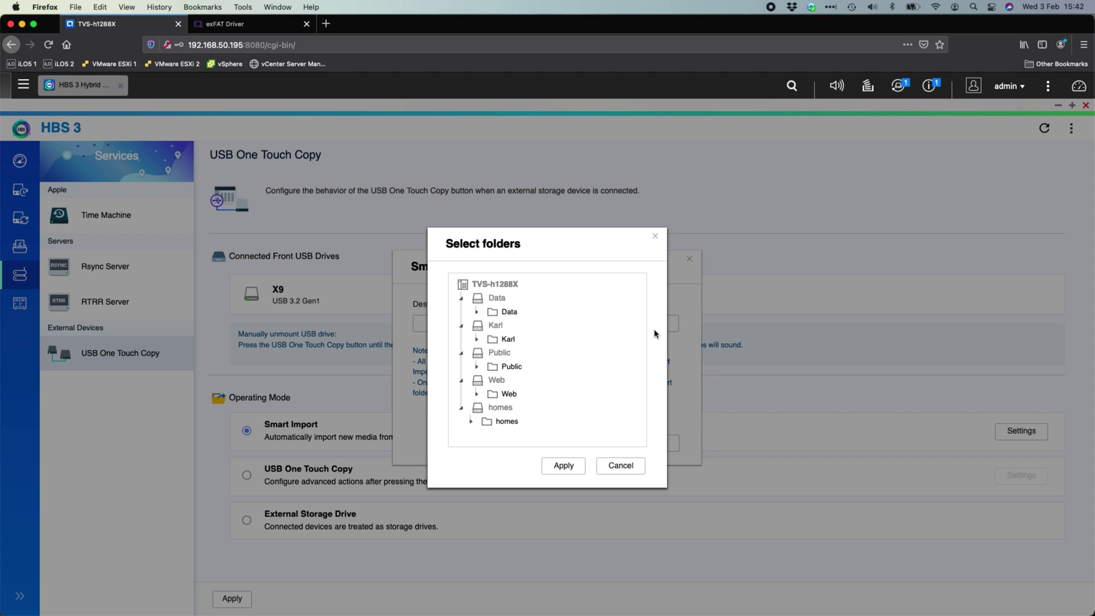
{"action": "left_click", "coordinate": [512, 366]}
{"action": "left_click", "coordinate": [566, 465]}
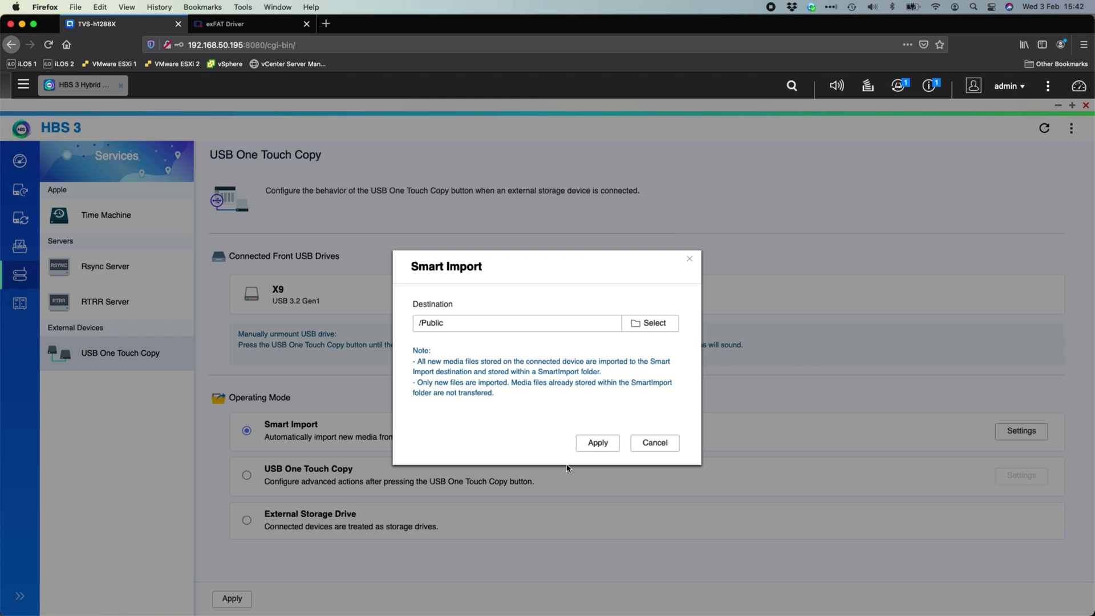
{"action": "left_click", "coordinate": [597, 444]}
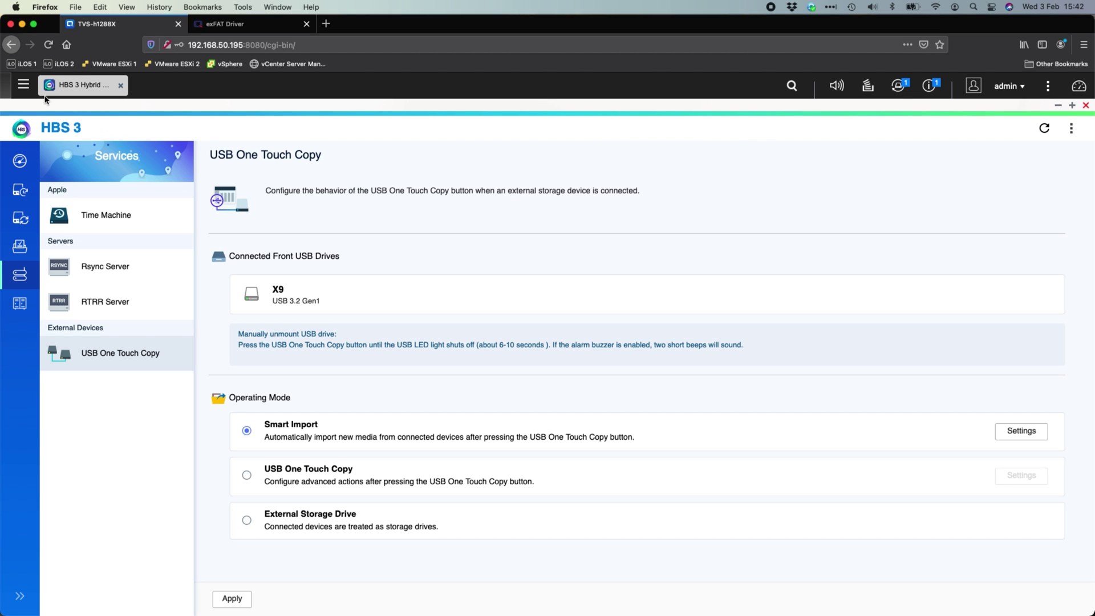
Step: Launch File Station, confirm Seagate10TB is empty, and browse into the Public folder
{"action": "left_click", "coordinate": [23, 85]}
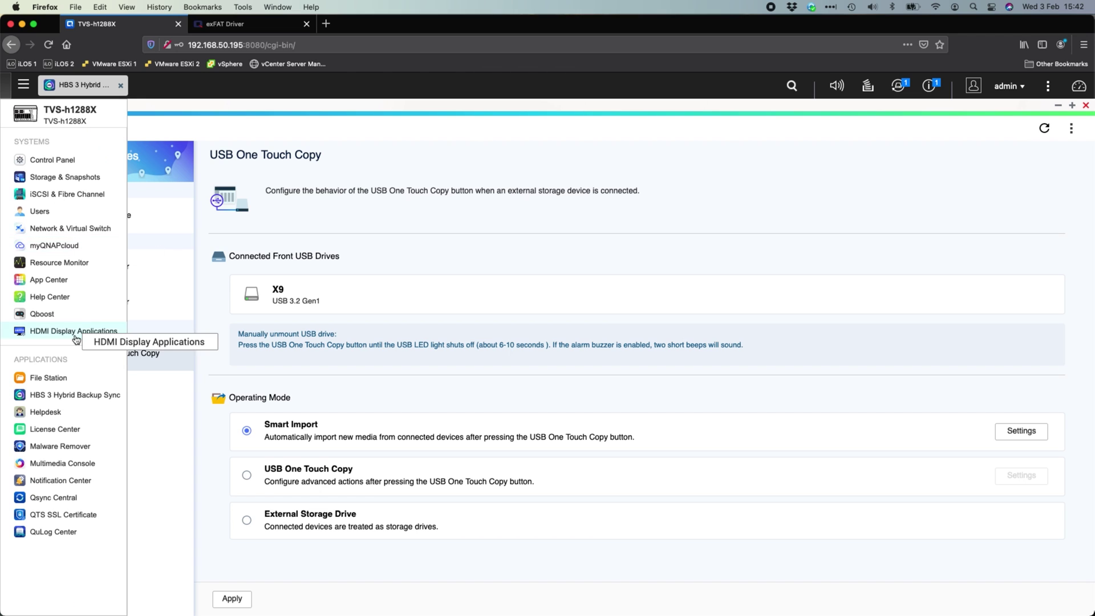
{"action": "left_click", "coordinate": [54, 378]}
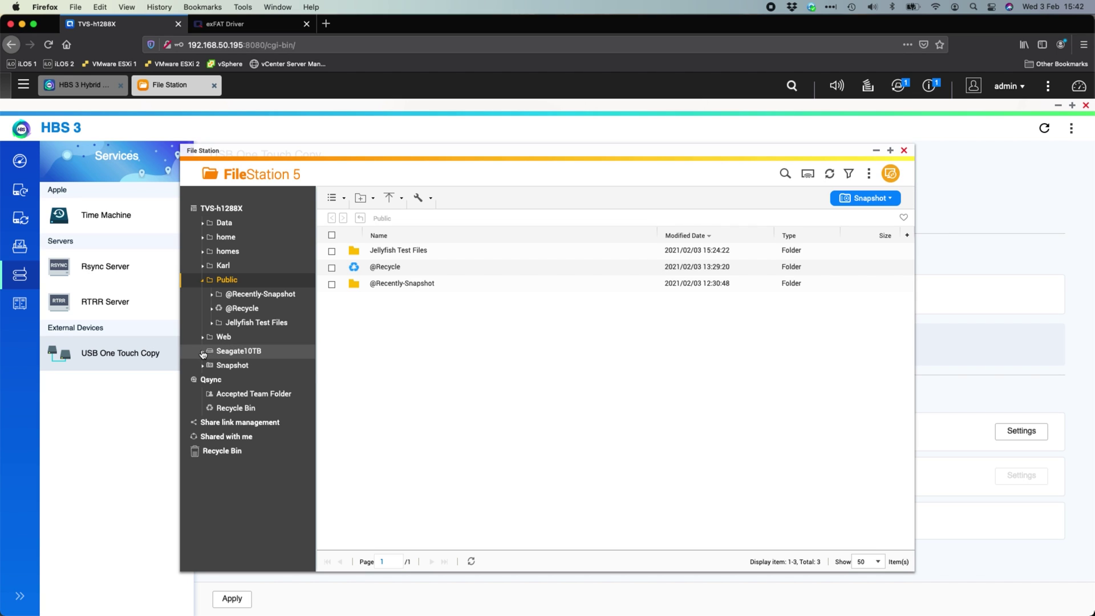
{"action": "left_click", "coordinate": [234, 354]}
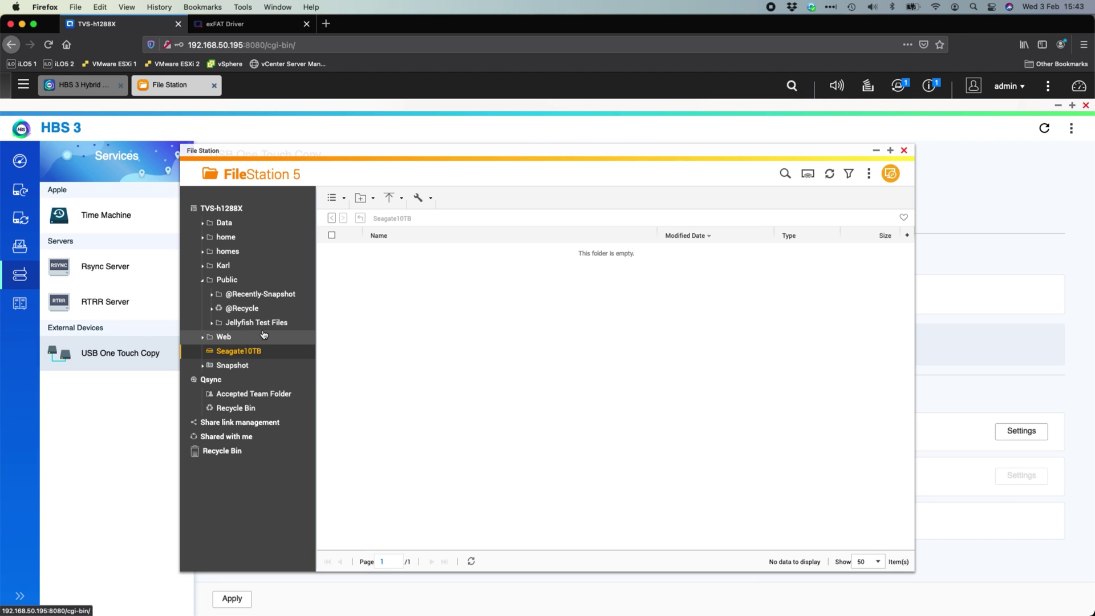
{"action": "left_click", "coordinate": [227, 280]}
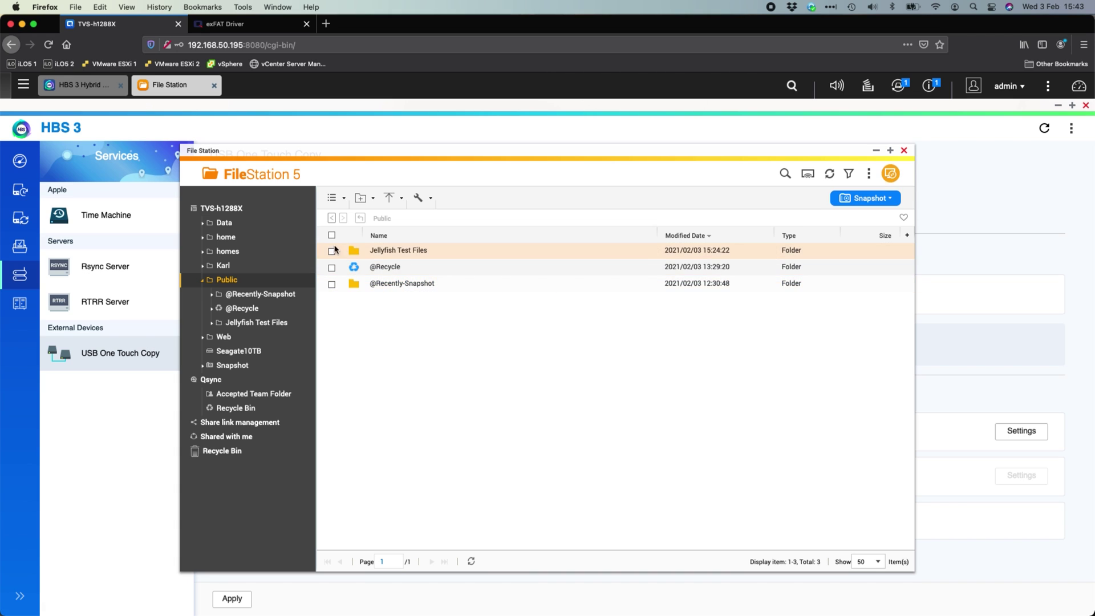
{"action": "right_click", "coordinate": [407, 250]}
Step: Copy the Jellyfish Test Files folder to Seagate10TB and view the background copy progress
{"action": "mouse_move", "coordinate": [491, 381]}
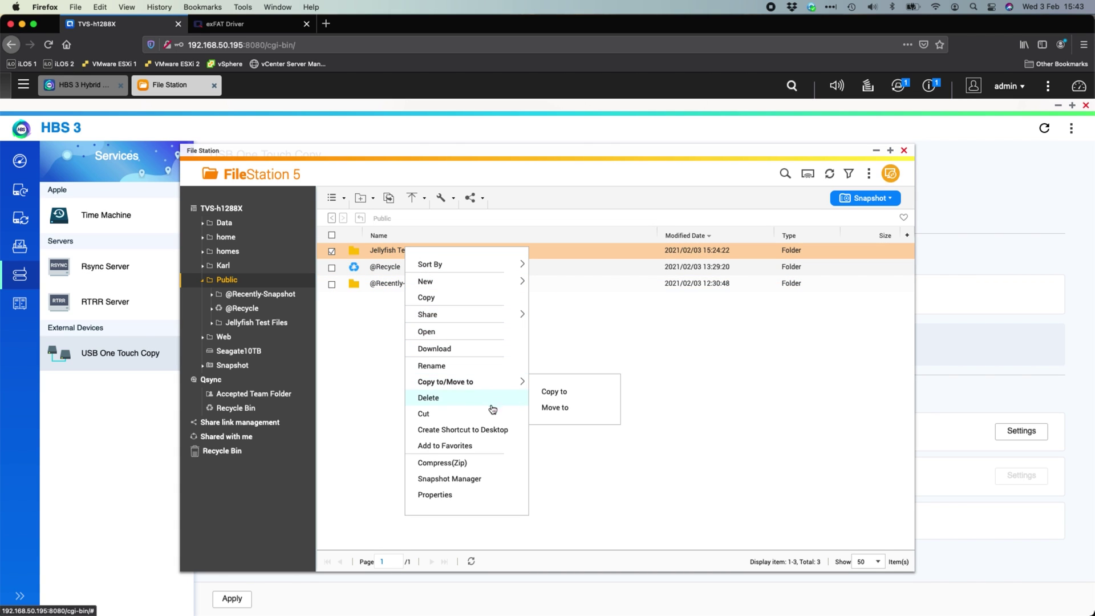
{"action": "left_click", "coordinate": [565, 392]}
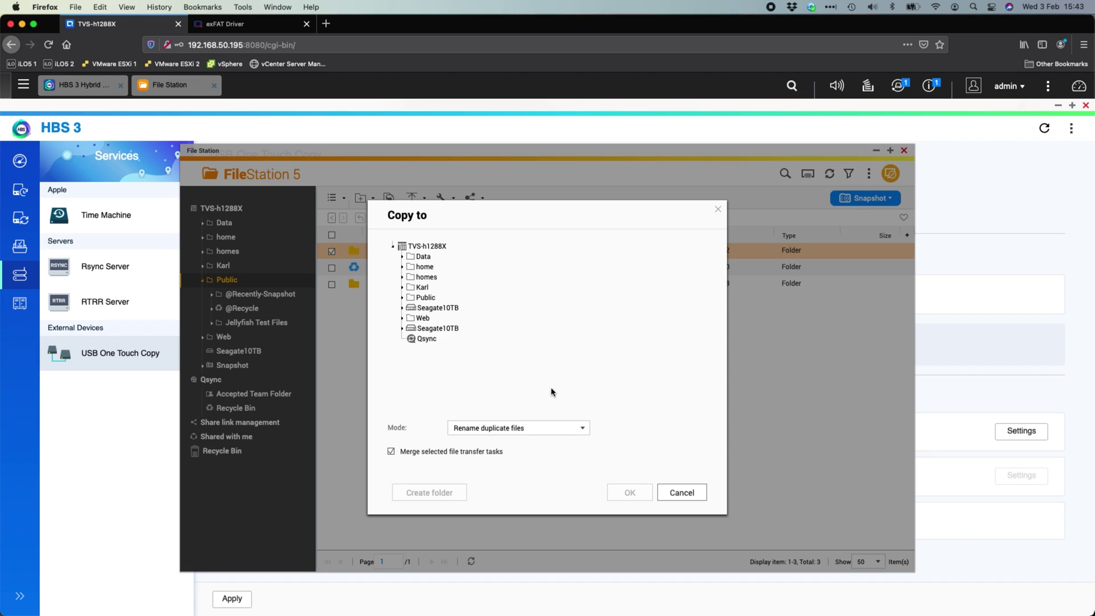
{"action": "left_click", "coordinate": [438, 328]}
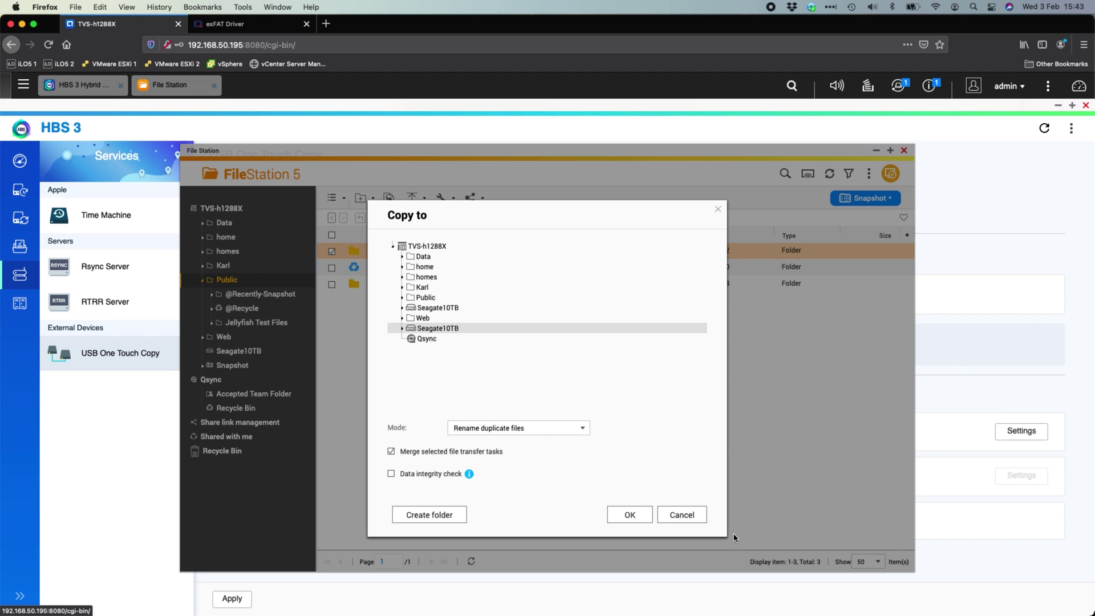
{"action": "left_click", "coordinate": [617, 518]}
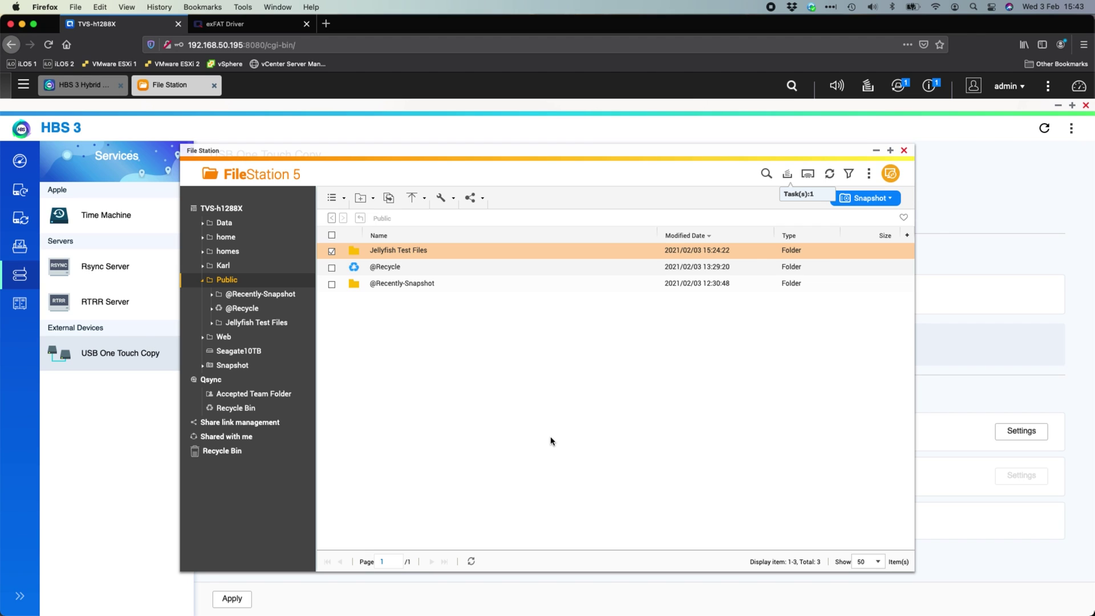
{"action": "left_click", "coordinate": [789, 174]}
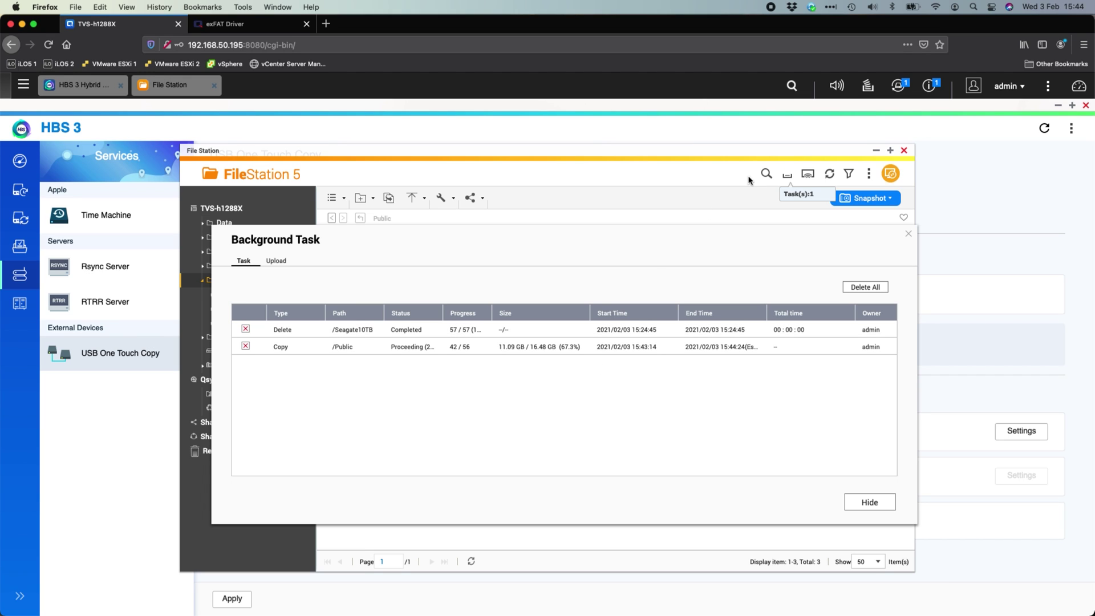
Step: Check the connected external device list while the copy reaches 100%, then dismiss it
{"action": "left_click", "coordinate": [898, 86]}
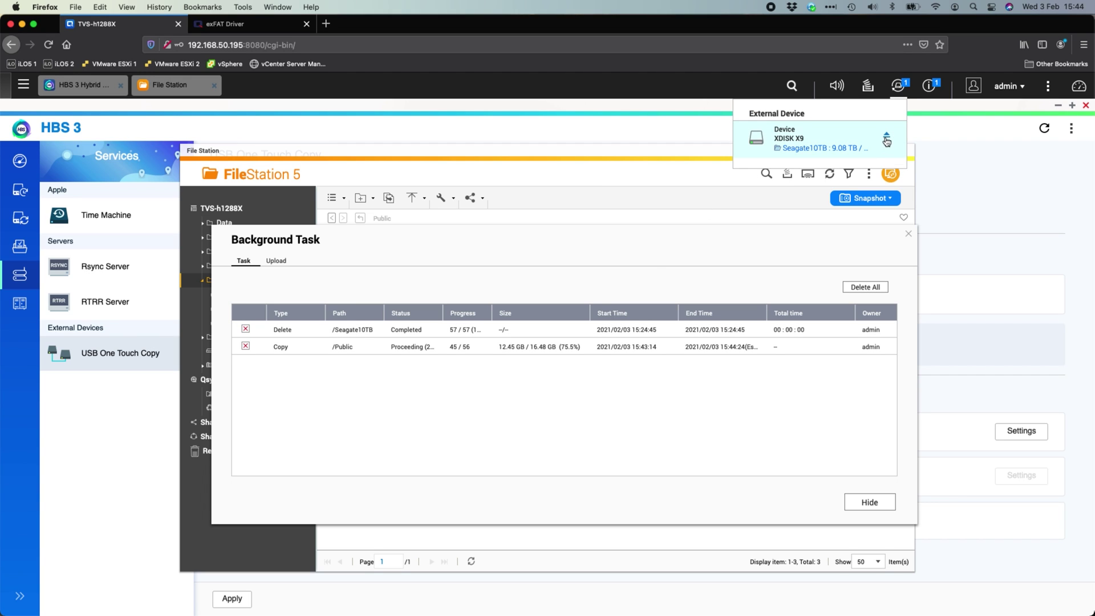
{"action": "left_click", "coordinate": [479, 233]}
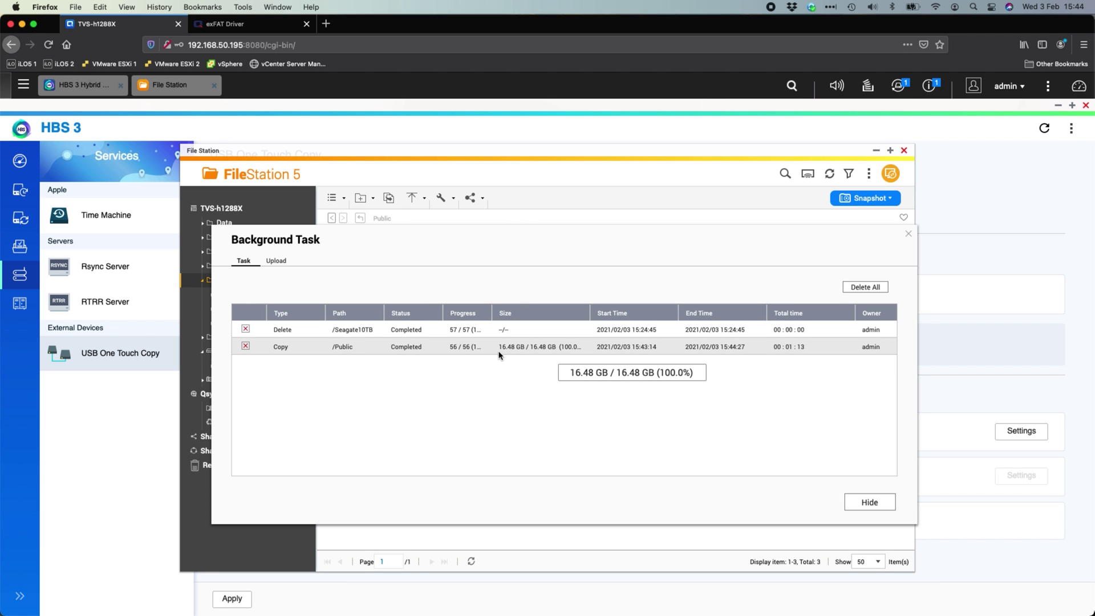
Step: Close the task list and open Jellyfish Test Files on Seagate10TB to verify the 56 MKV files
{"action": "left_click", "coordinate": [867, 503]}
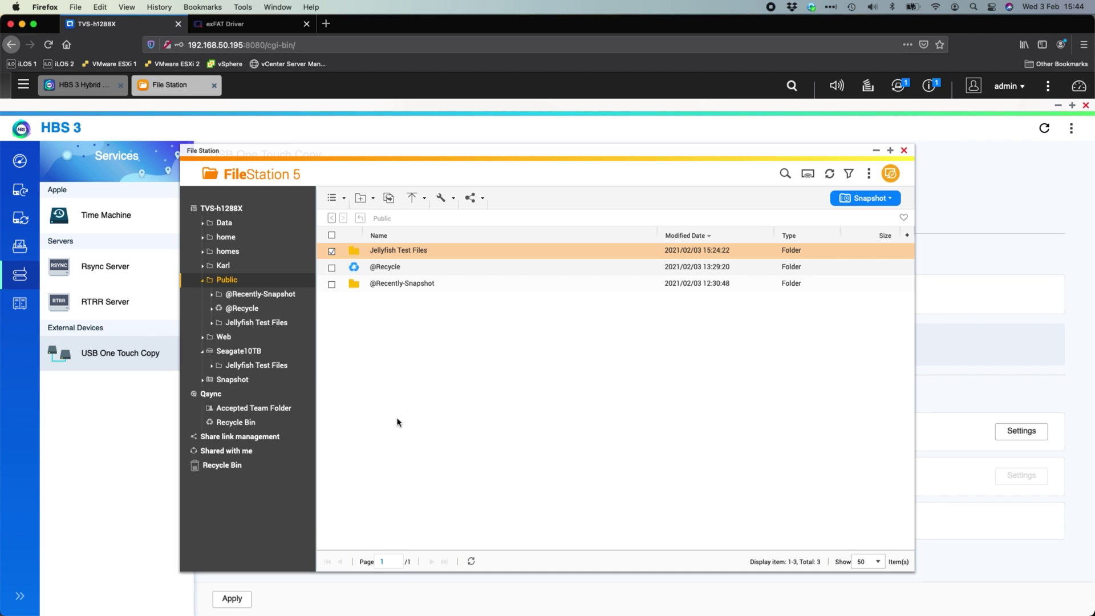
{"action": "left_click", "coordinate": [271, 366]}
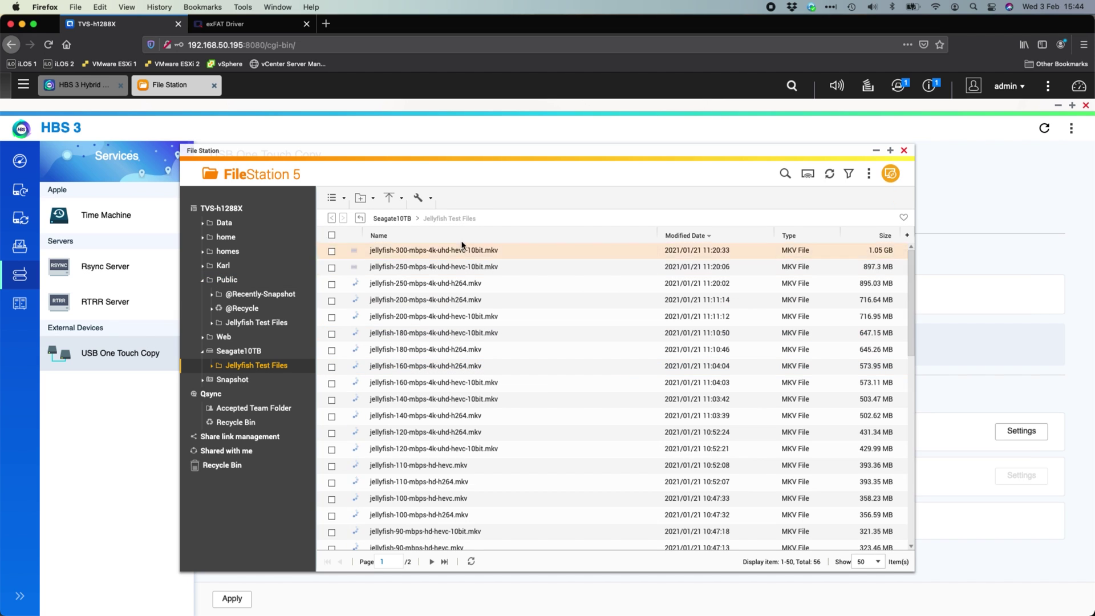